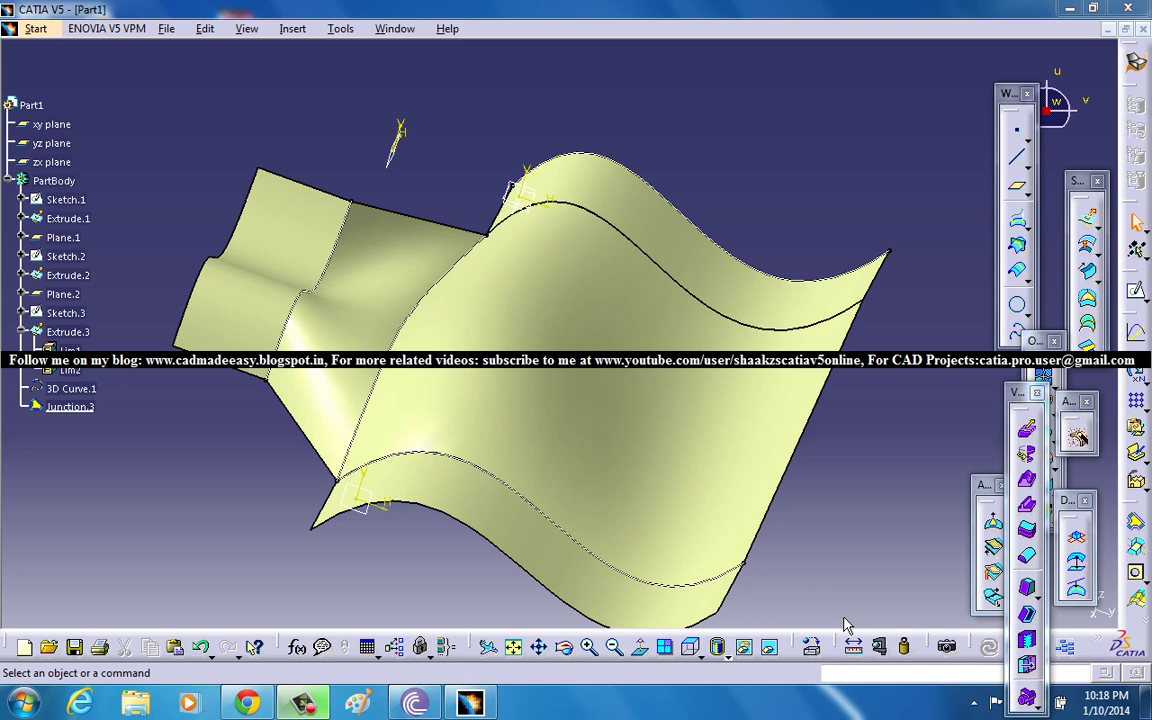
Create a new Generative Shape Design part named Part2 with hybrid design enabled.
middle_click_drag(617, 378, 476, 334)
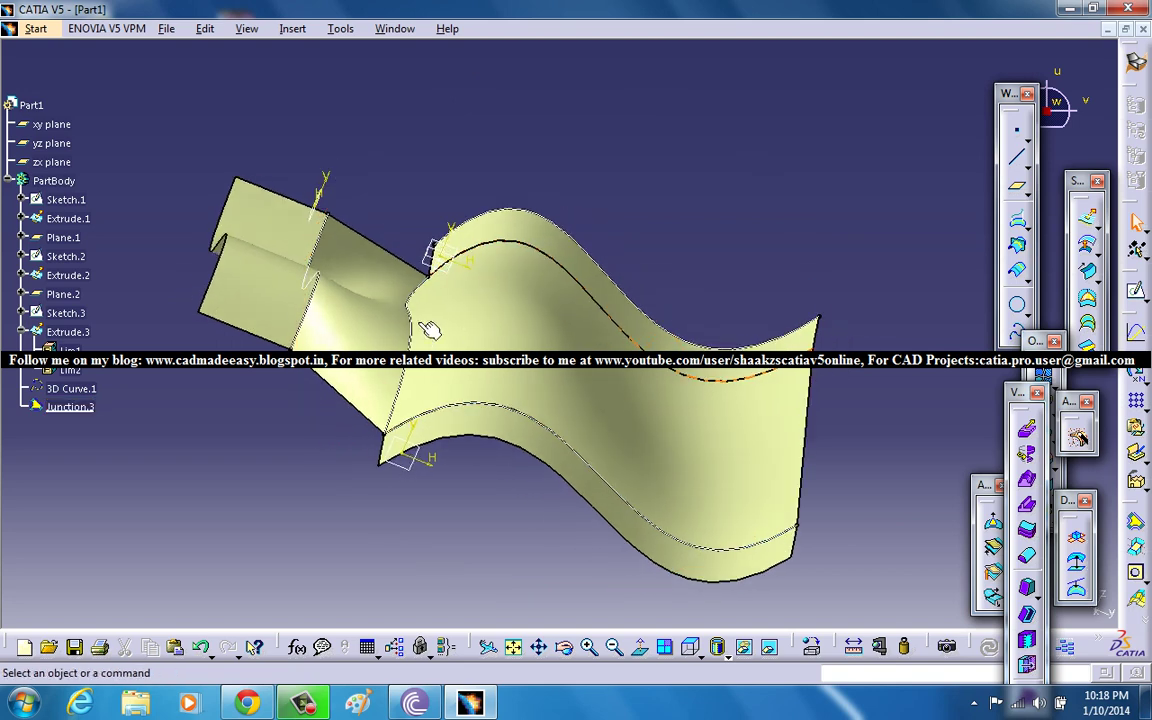
middle_click_drag(494, 422, 345, 377)
middle_click_drag(386, 463, 600, 390)
left_click(246, 28)
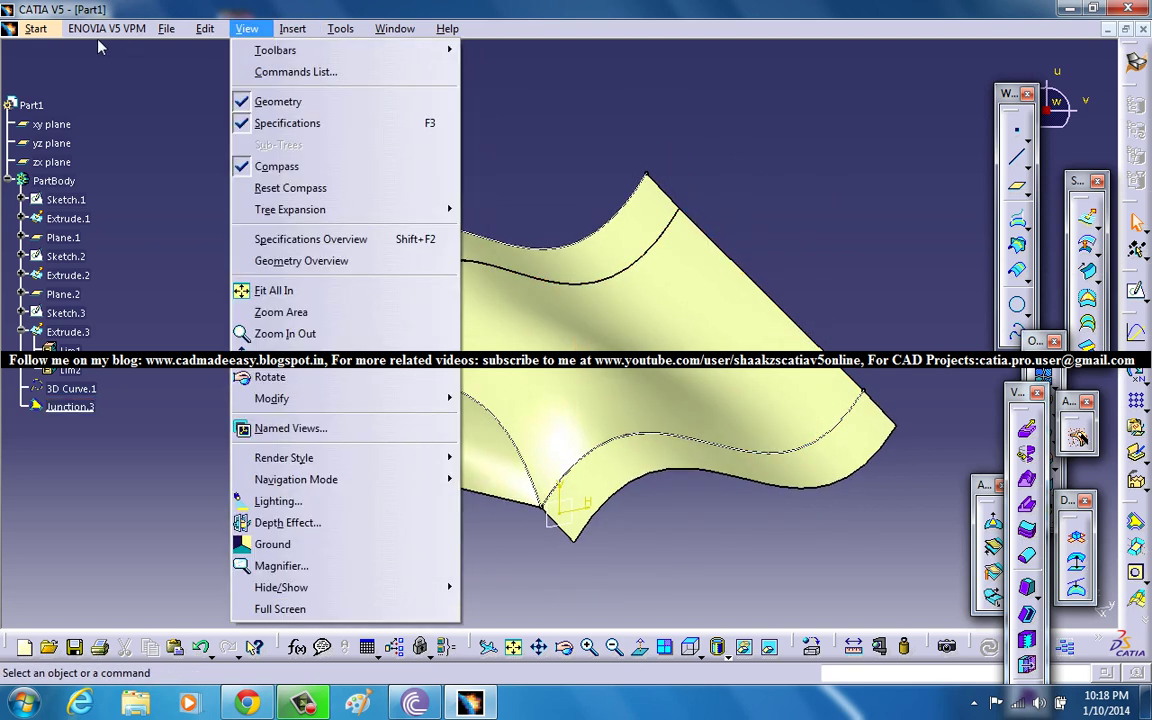
mouse_move(38, 30)
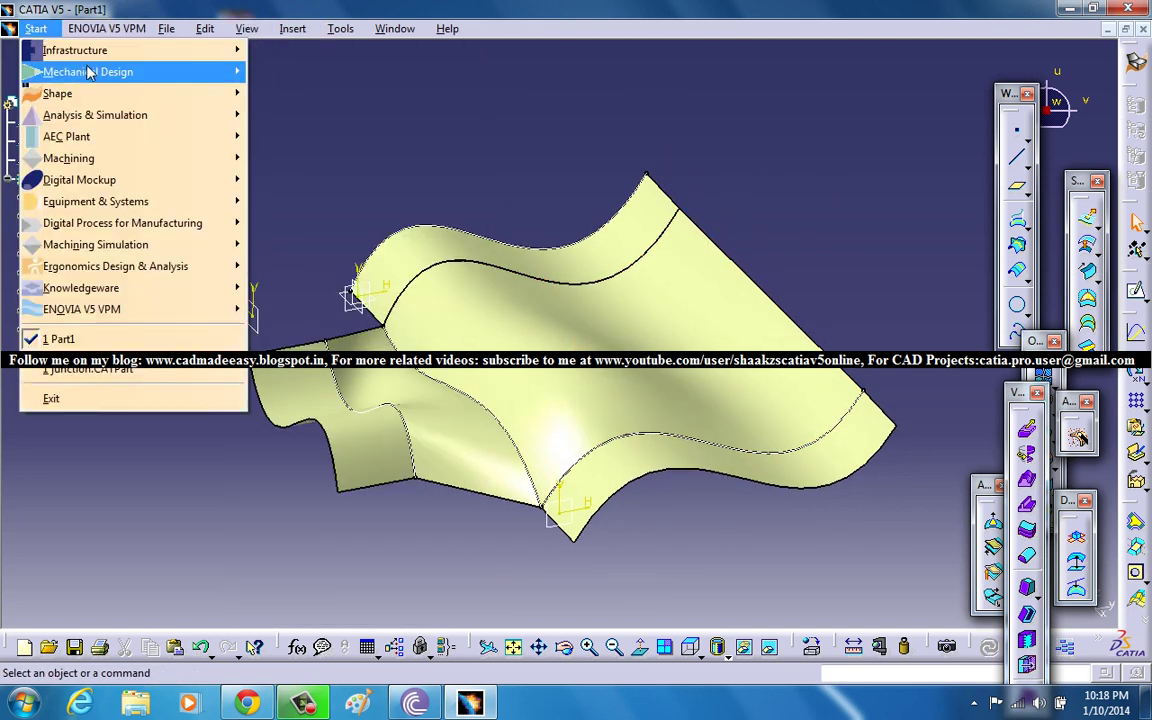
mouse_move(90, 72)
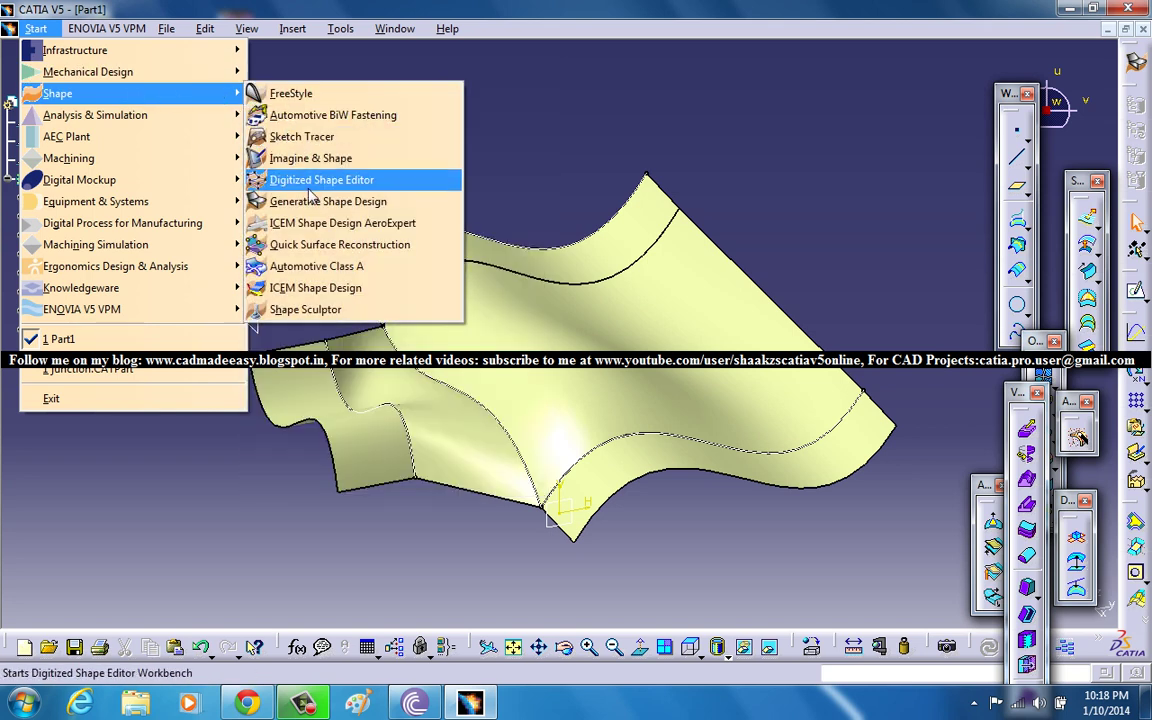
left_click(360, 204)
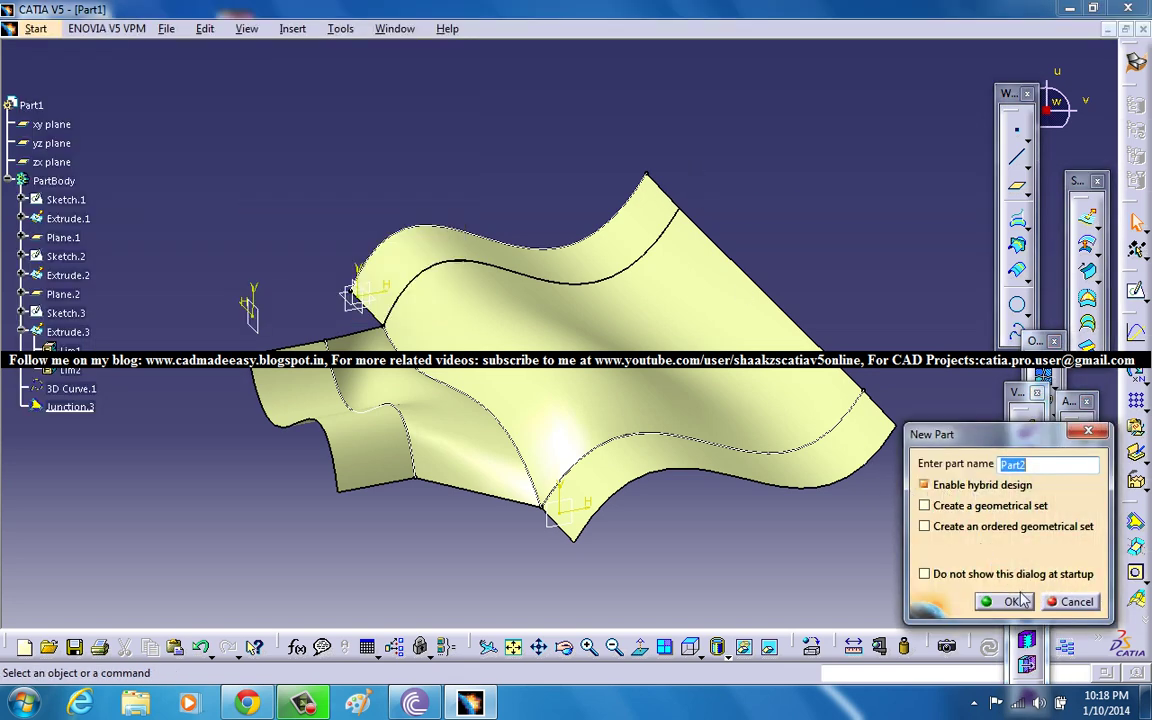
left_click(1013, 601)
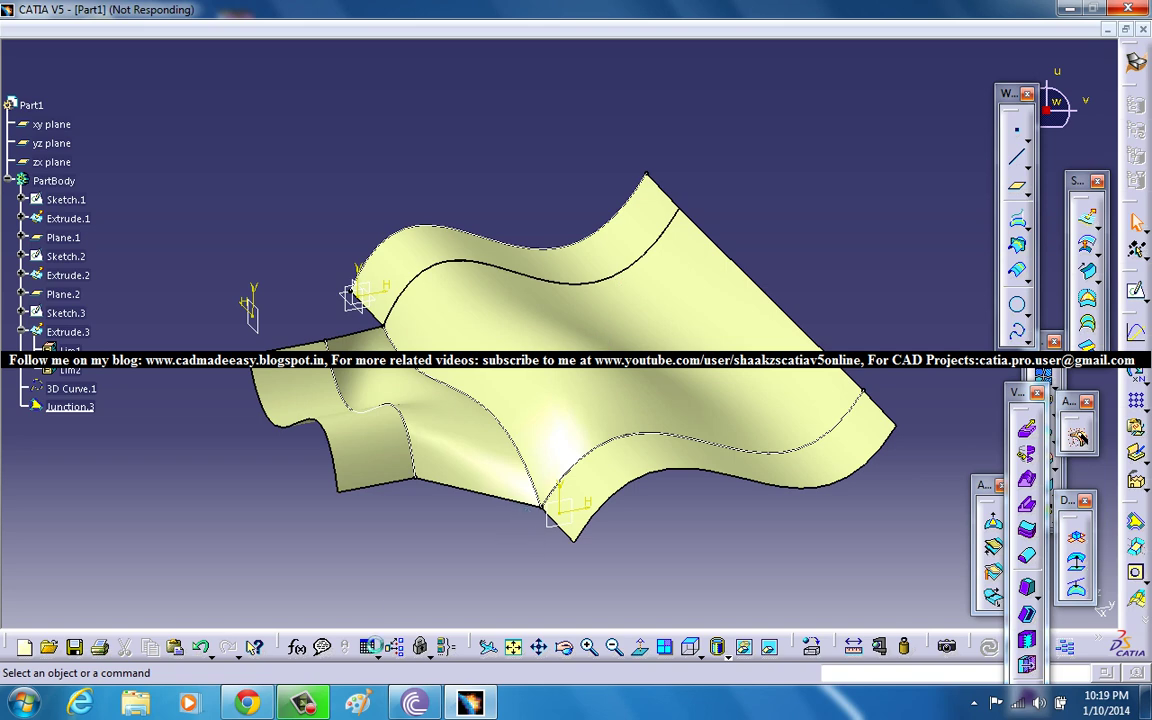
left_click(322, 704)
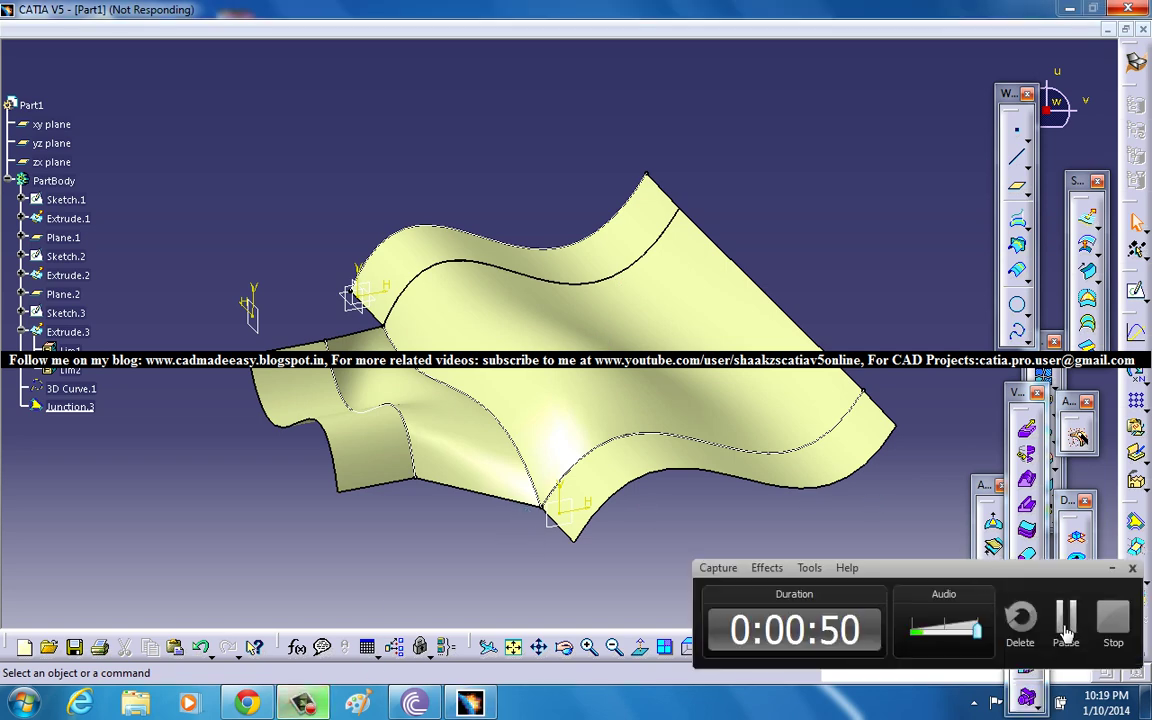
left_click(1065, 617)
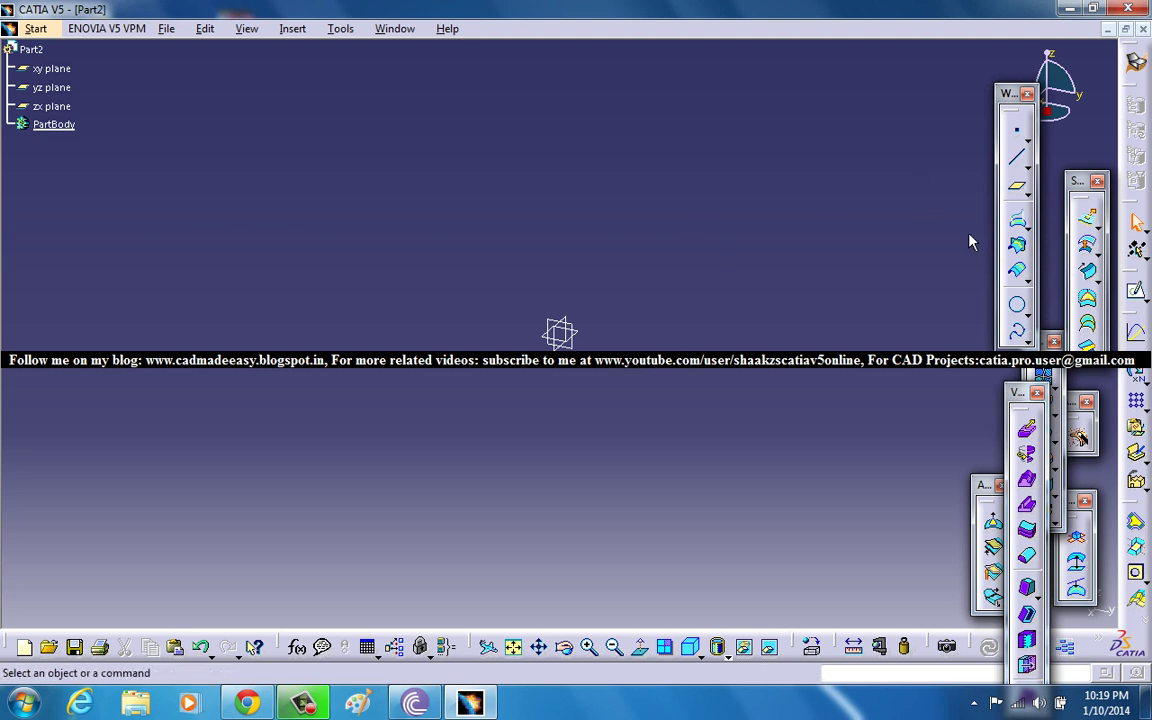
Sketch a wave-shaped spline about 155 mm wide on the yz plane, starting at the origin, and exit the sketch.
left_click(556, 334)
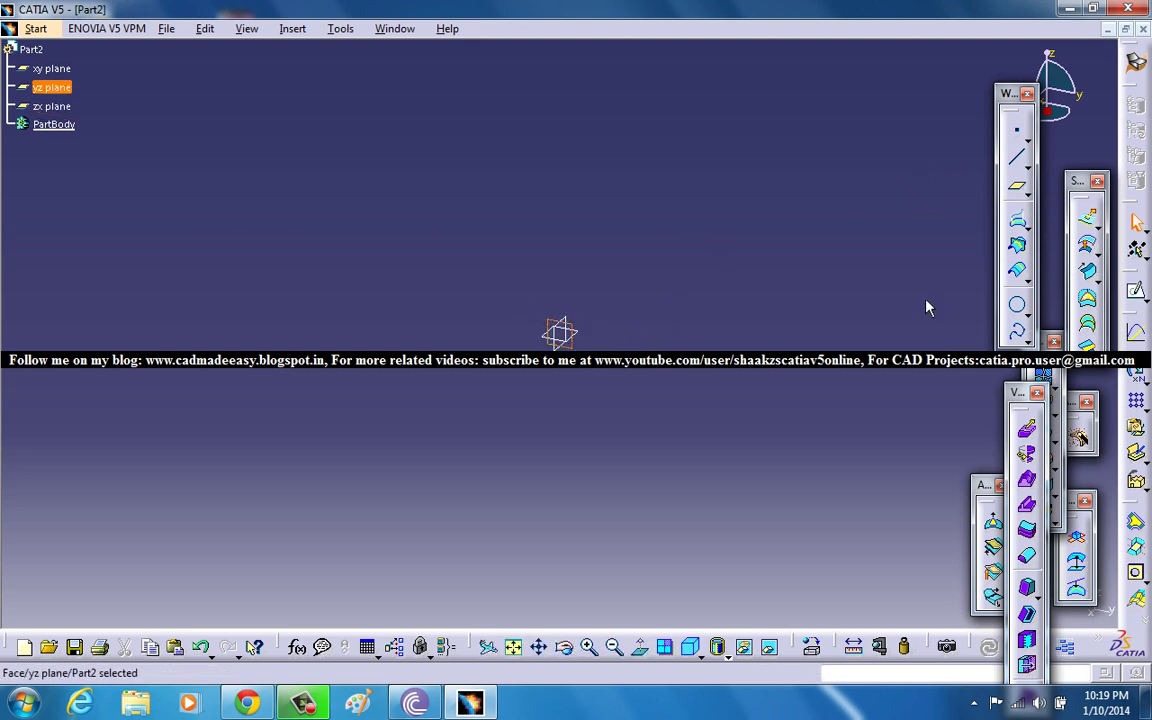
left_click(1137, 289)
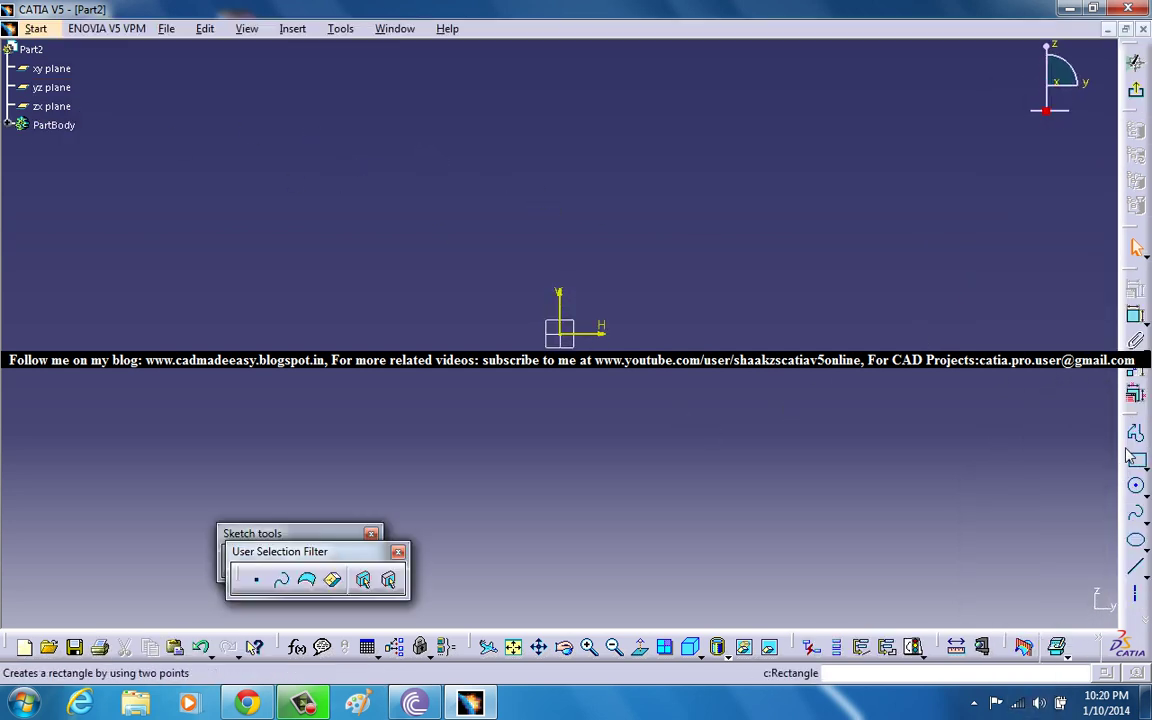
left_click(1135, 513)
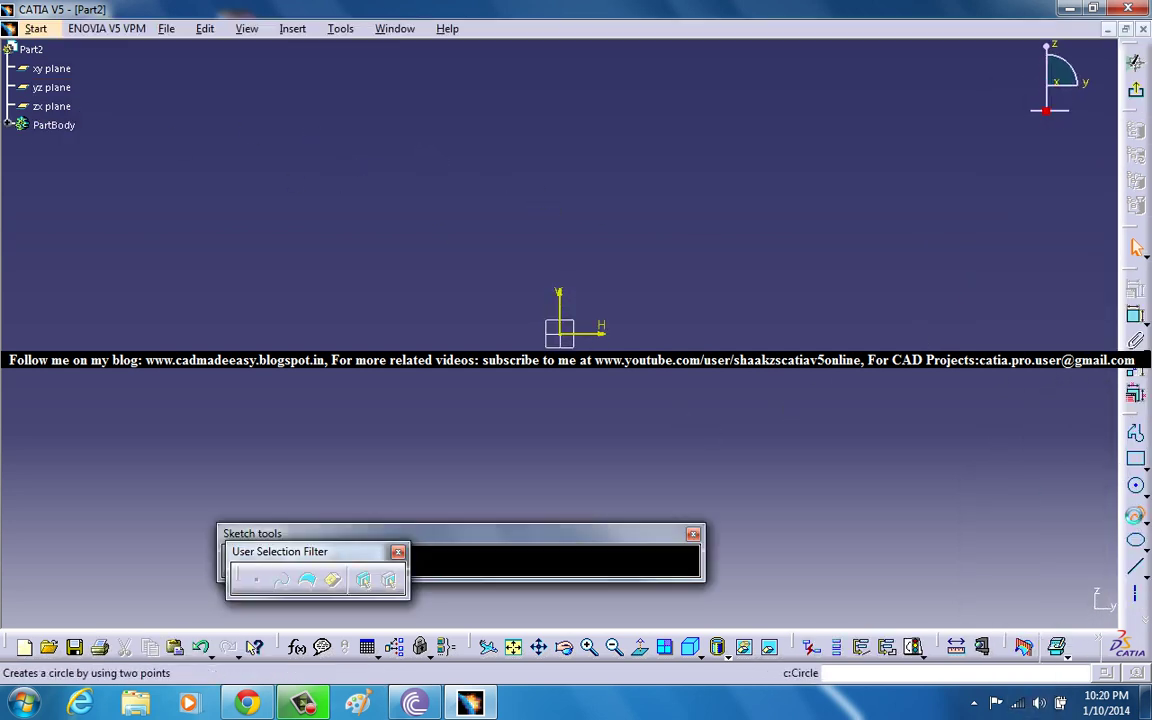
left_click(563, 334)
left_click(651, 283)
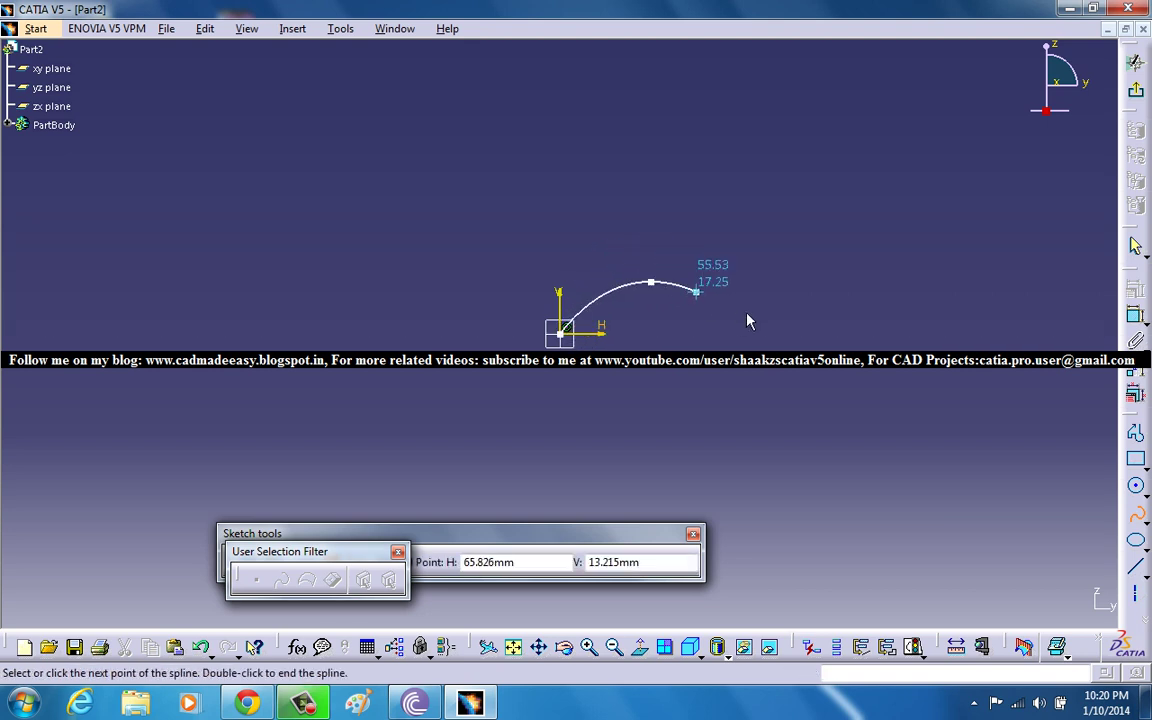
left_click(789, 334)
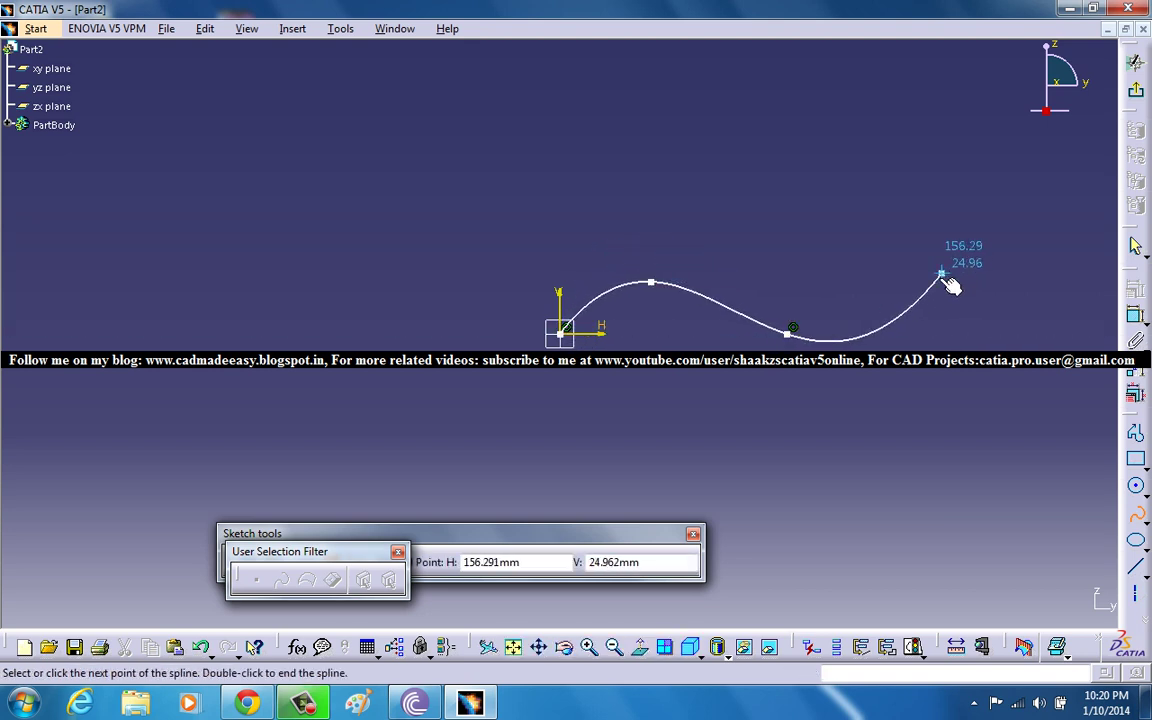
left_click(937, 283)
double_click(1067, 216)
left_click(1135, 62)
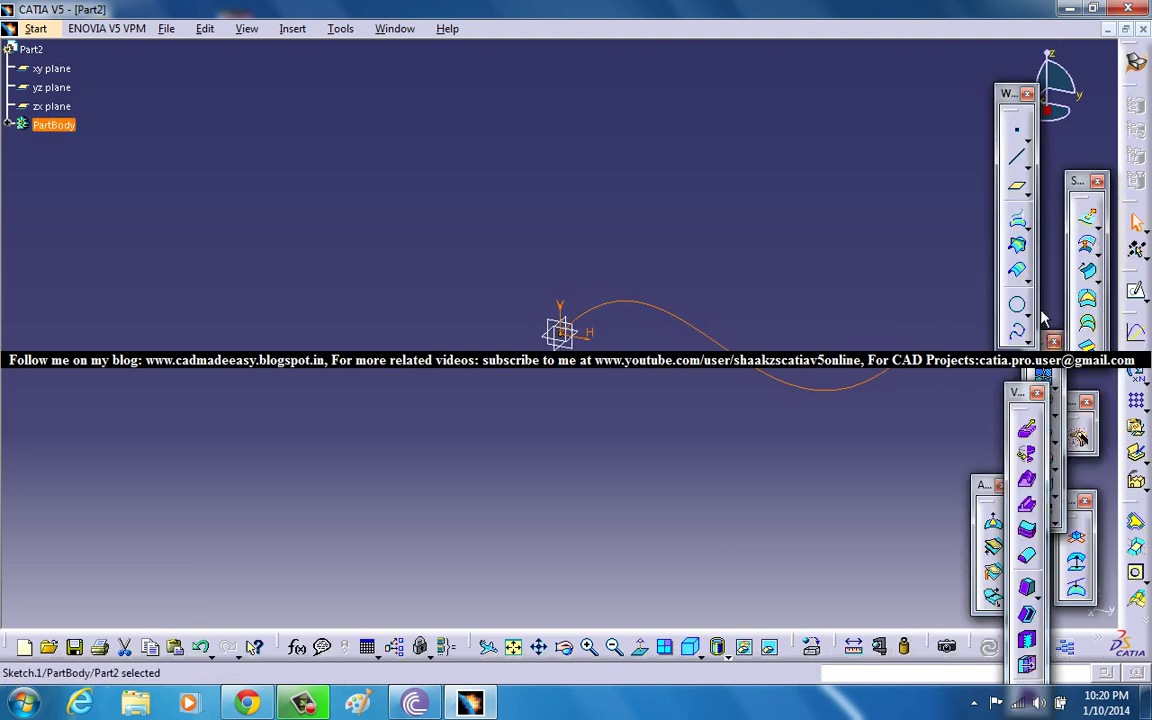
Extrude the spline sketch into a surface with Limit 1 at 20 mm in the default sketch-normal direction.
left_click(1090, 219)
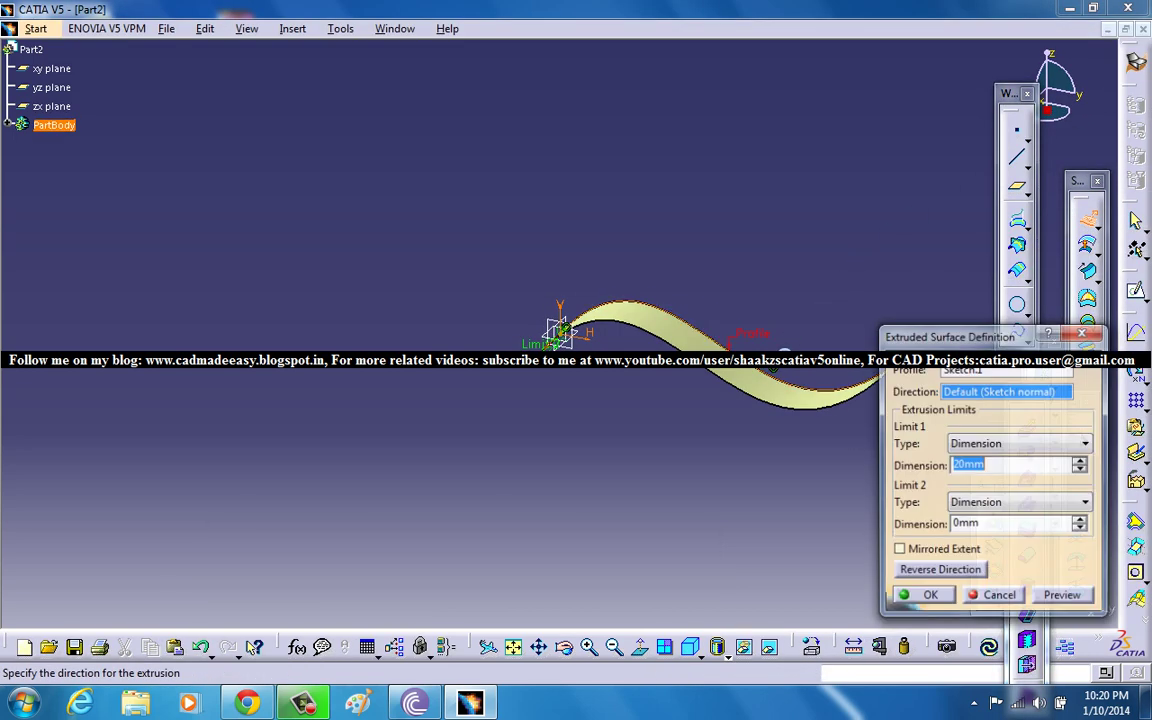
left_click(925, 597)
middle_click_drag(779, 419, 565, 404)
Create a reference plane offset 101 mm from the yz plane.
left_click(563, 366)
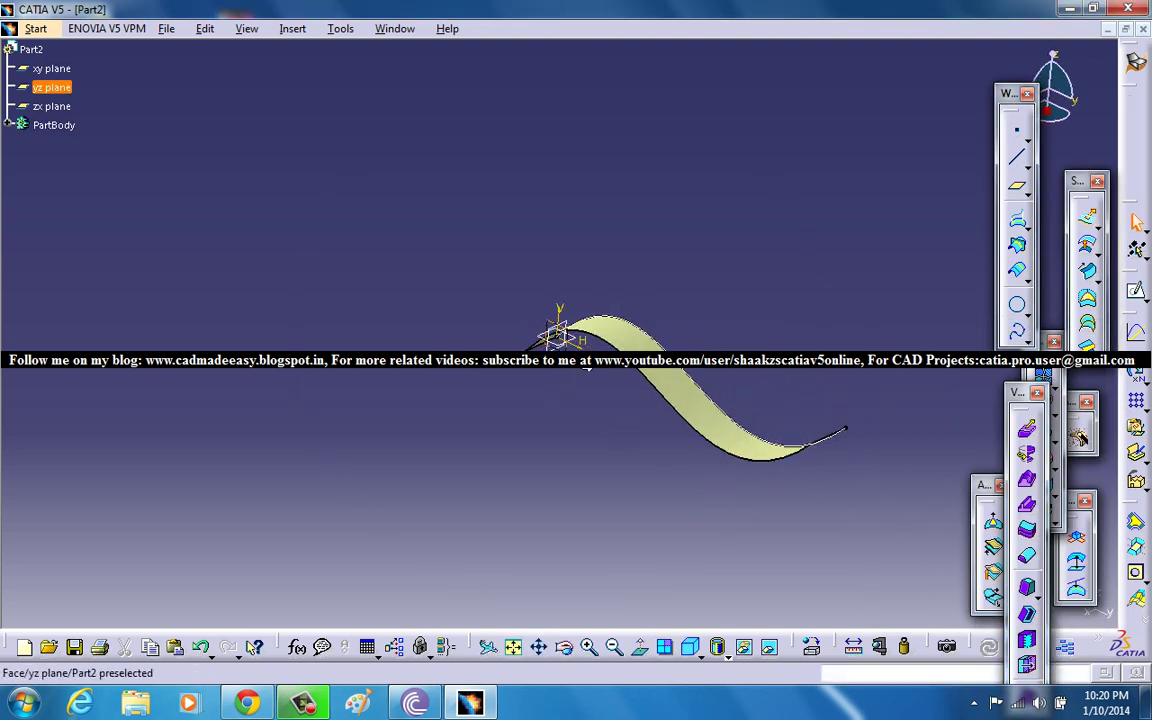
left_click(1137, 293)
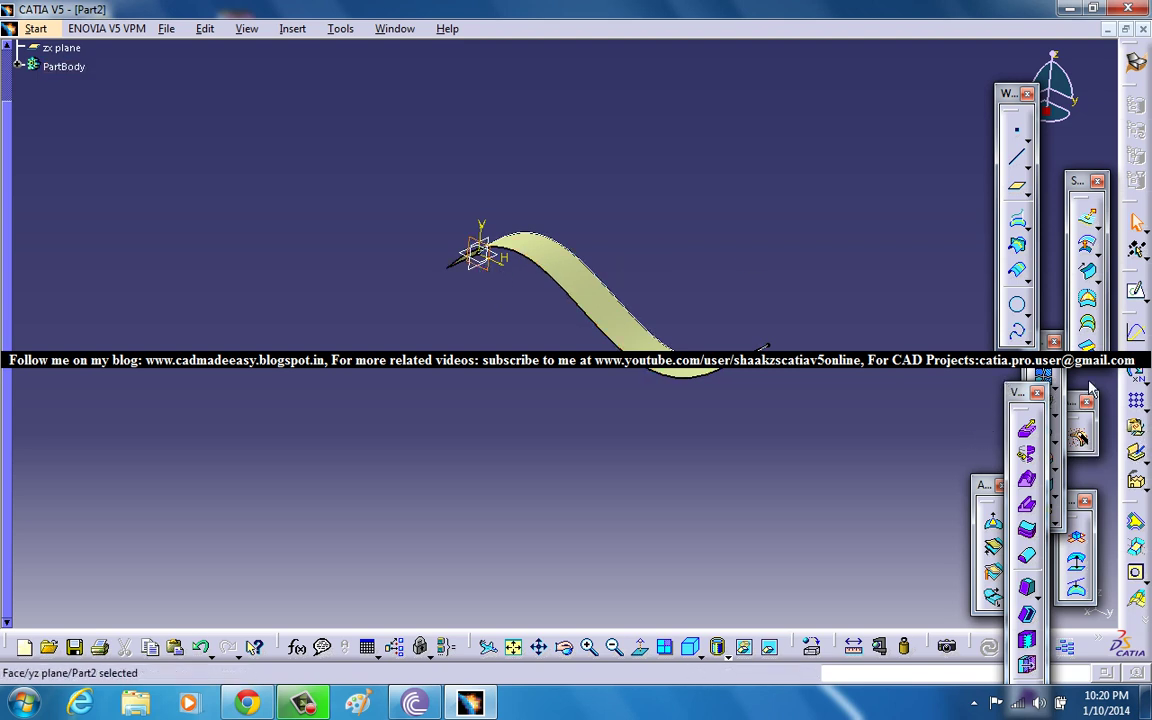
left_click_drag(1020, 393, 961, 373)
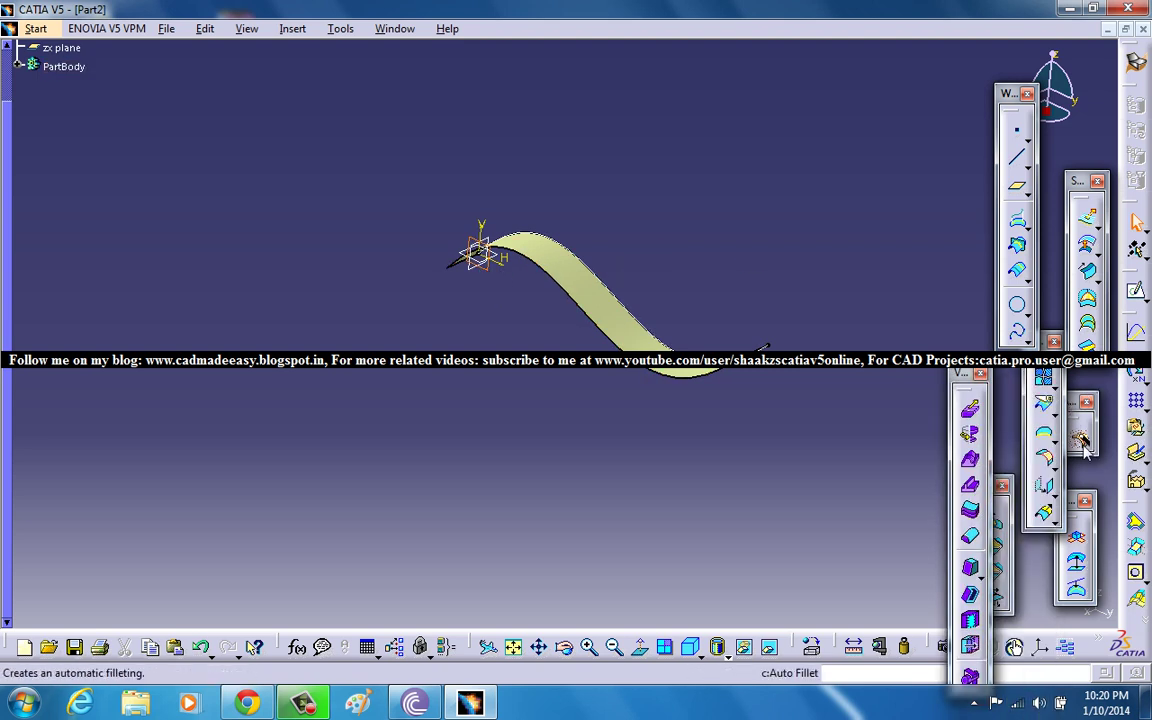
left_click(1017, 186)
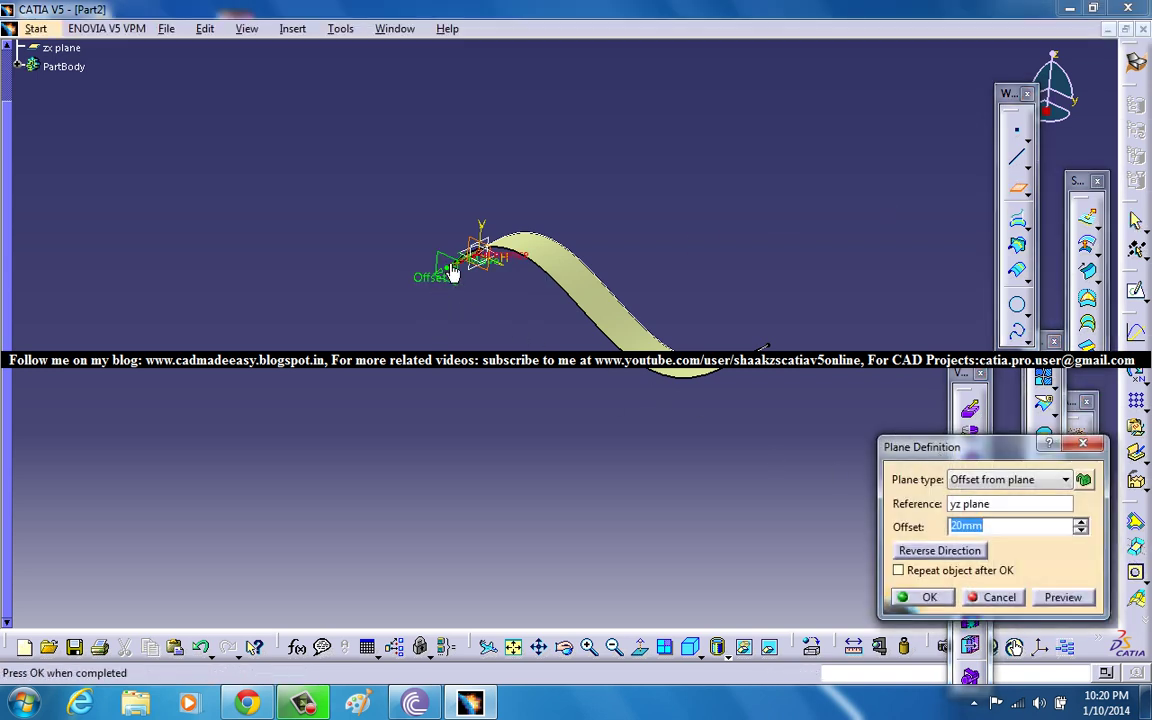
left_click_drag(449, 278, 322, 331)
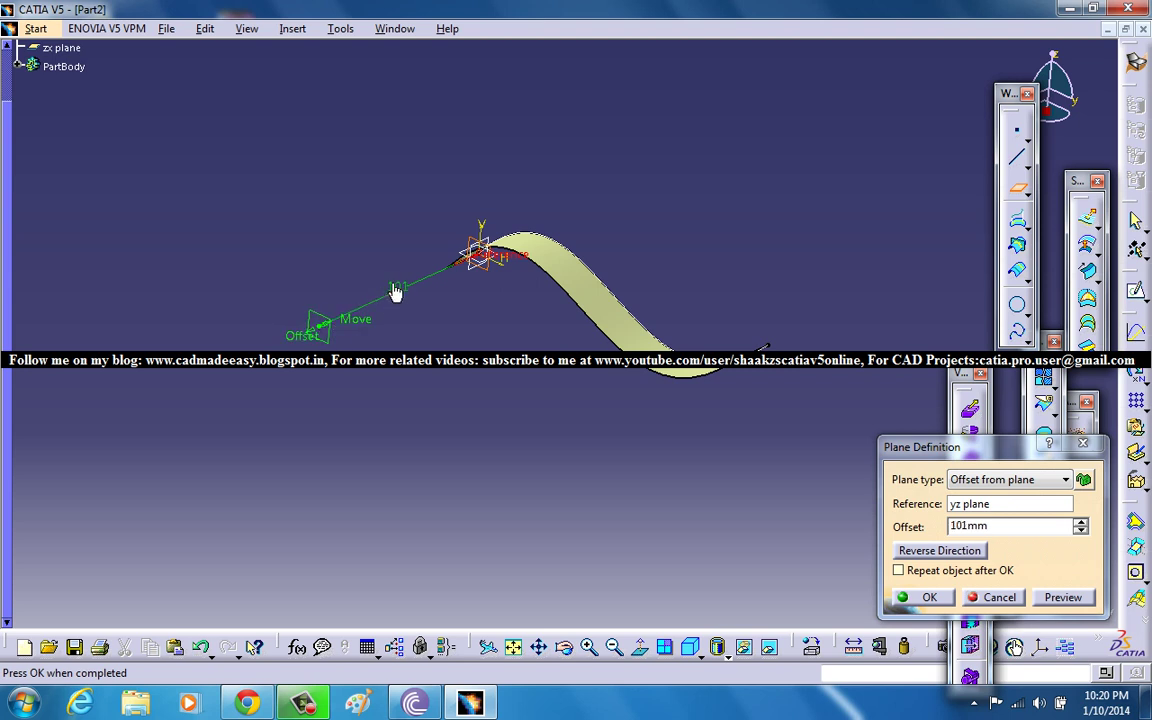
left_click(930, 598)
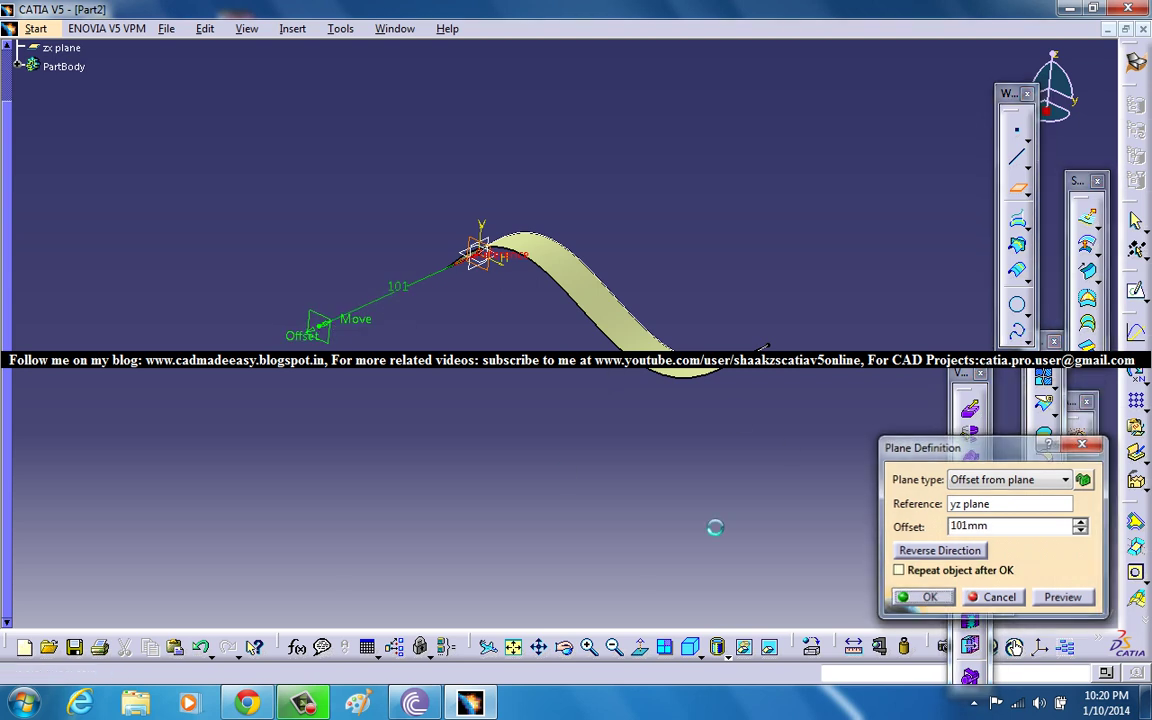
Sketch a second wave-shaped spline on the offset plane, from near the origin to about H 159 mm, V 27 mm, and exit the sketch.
left_click(1018, 246)
middle_click_drag(419, 368, 763, 137)
middle_click_drag(854, 204, 802, 257)
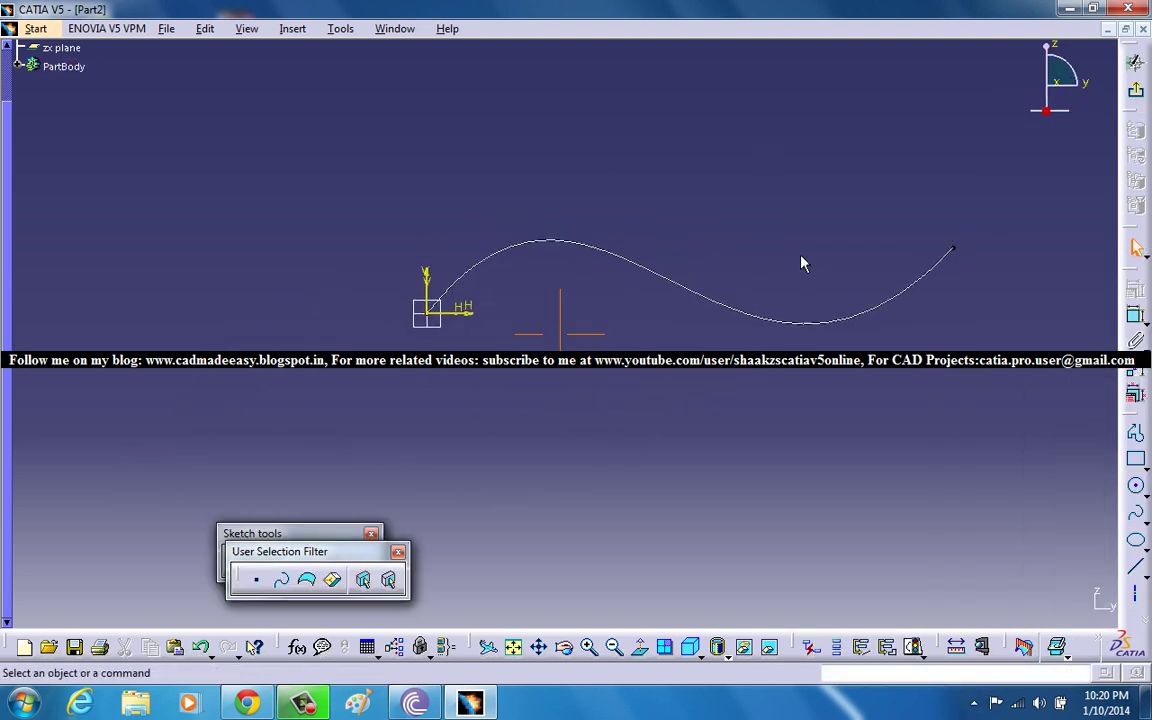
left_click(1134, 513)
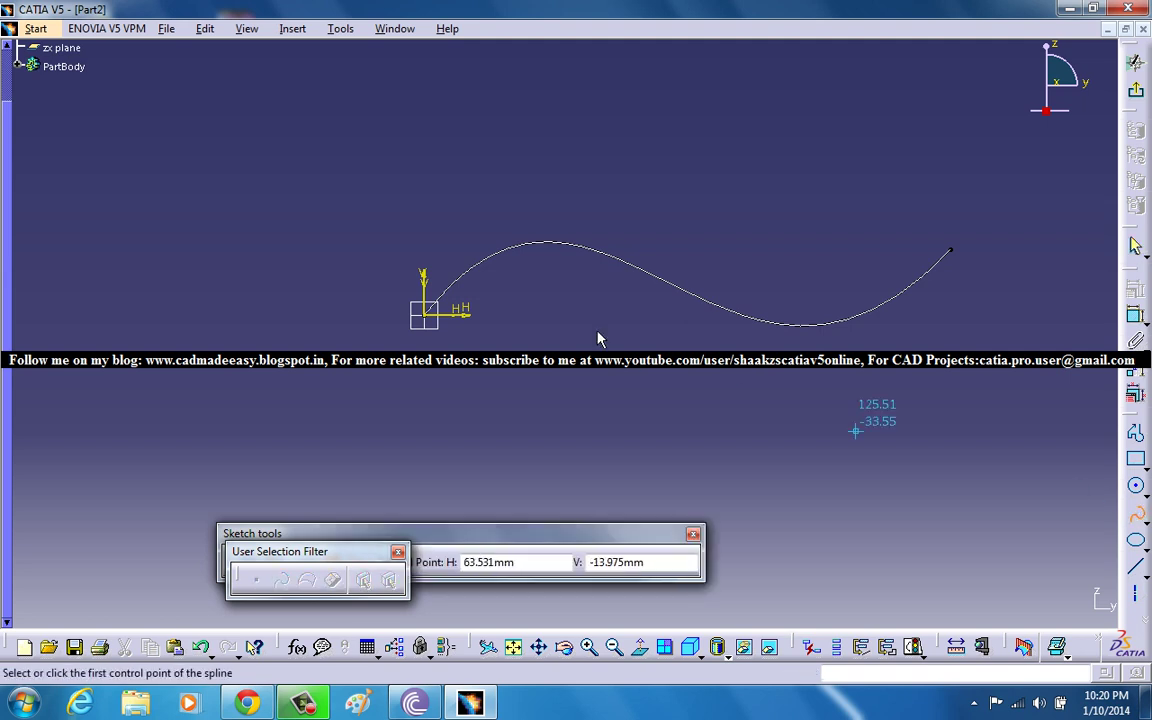
left_click(429, 313)
left_click(576, 232)
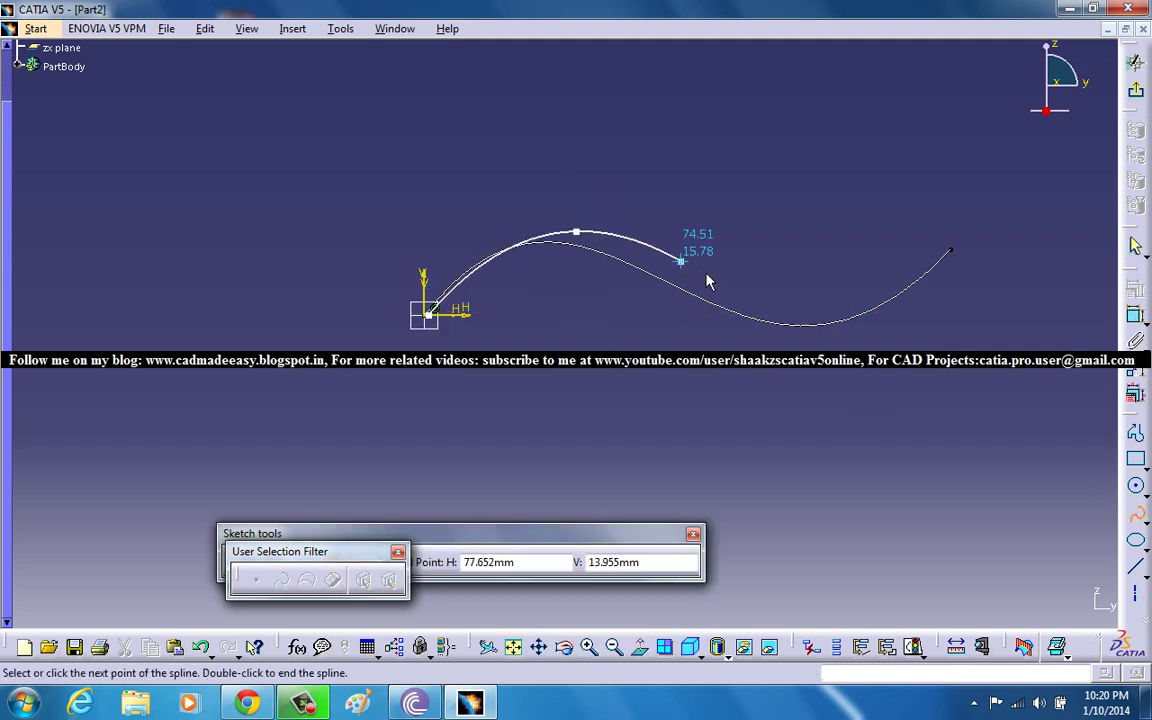
left_click(801, 322)
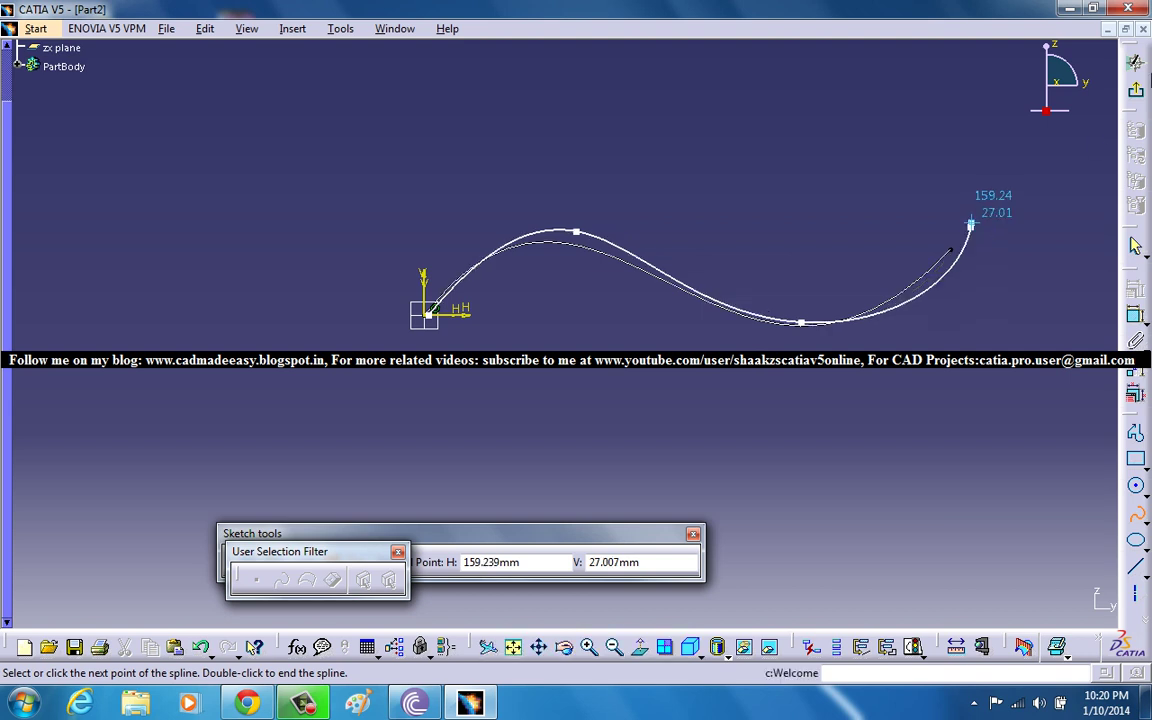
left_click(1137, 91)
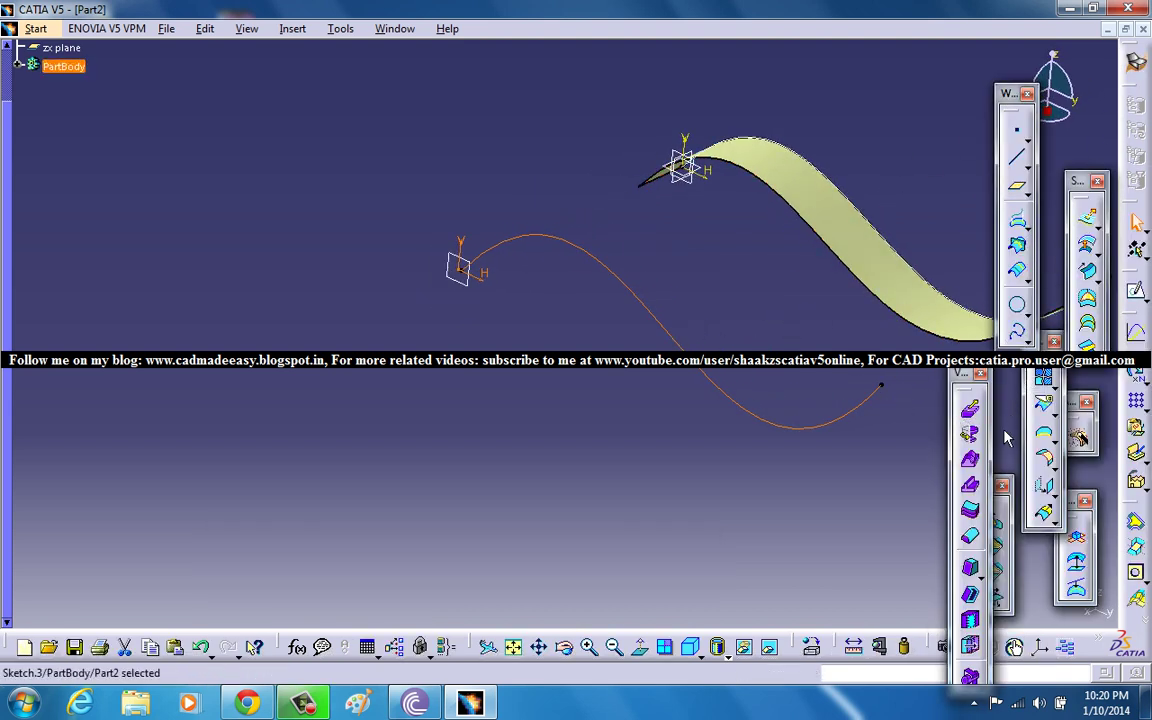
Extrude the second spline sketch into a surface strip.
left_click(1087, 216)
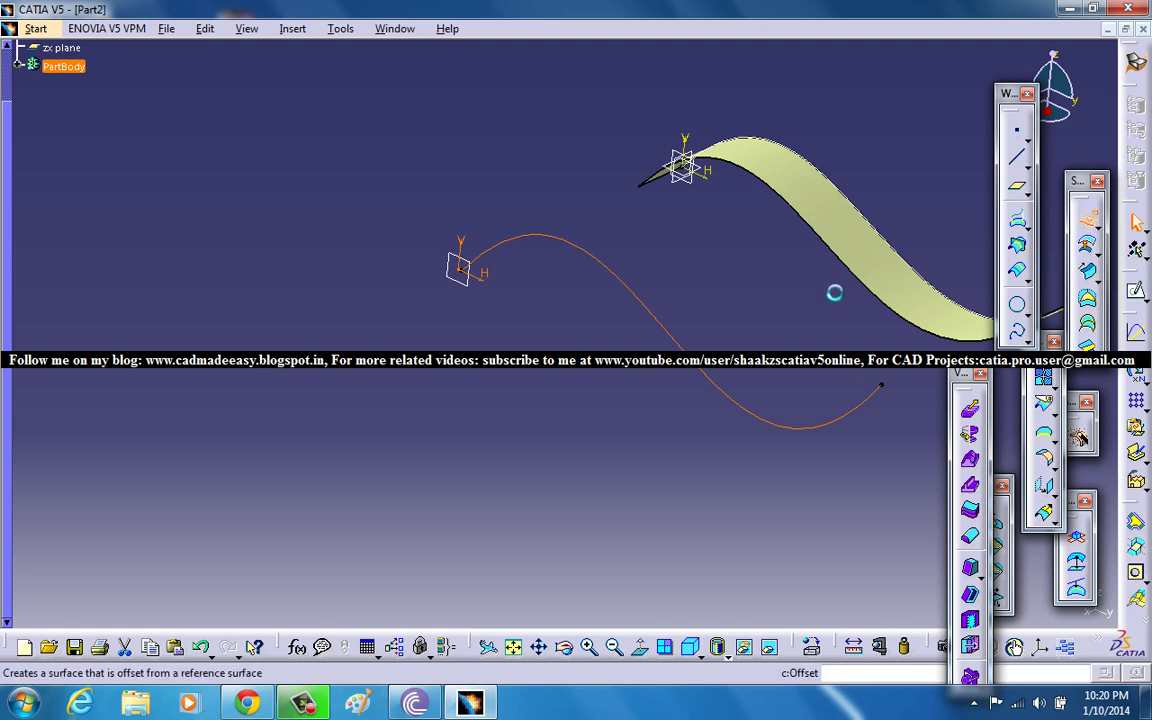
left_click(920, 594)
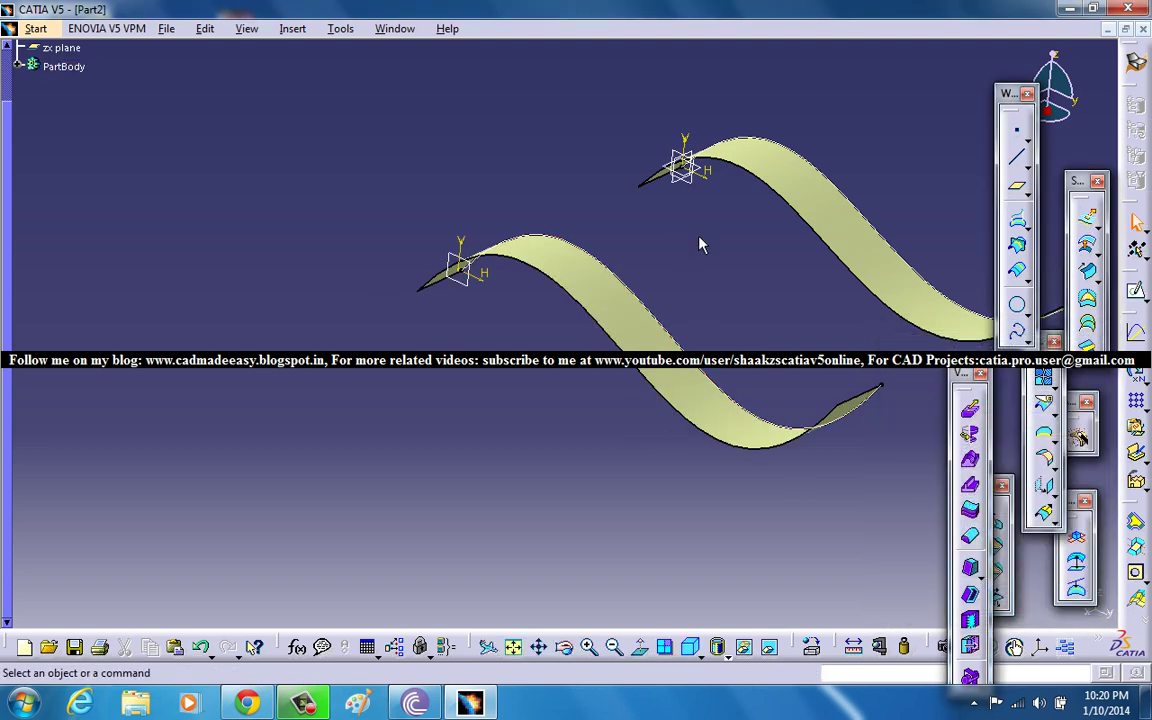
Reverse the extrusion direction of the first surface strip so it extends away from the second one.
middle_click_drag(721, 257, 771, 229)
double_click(818, 204)
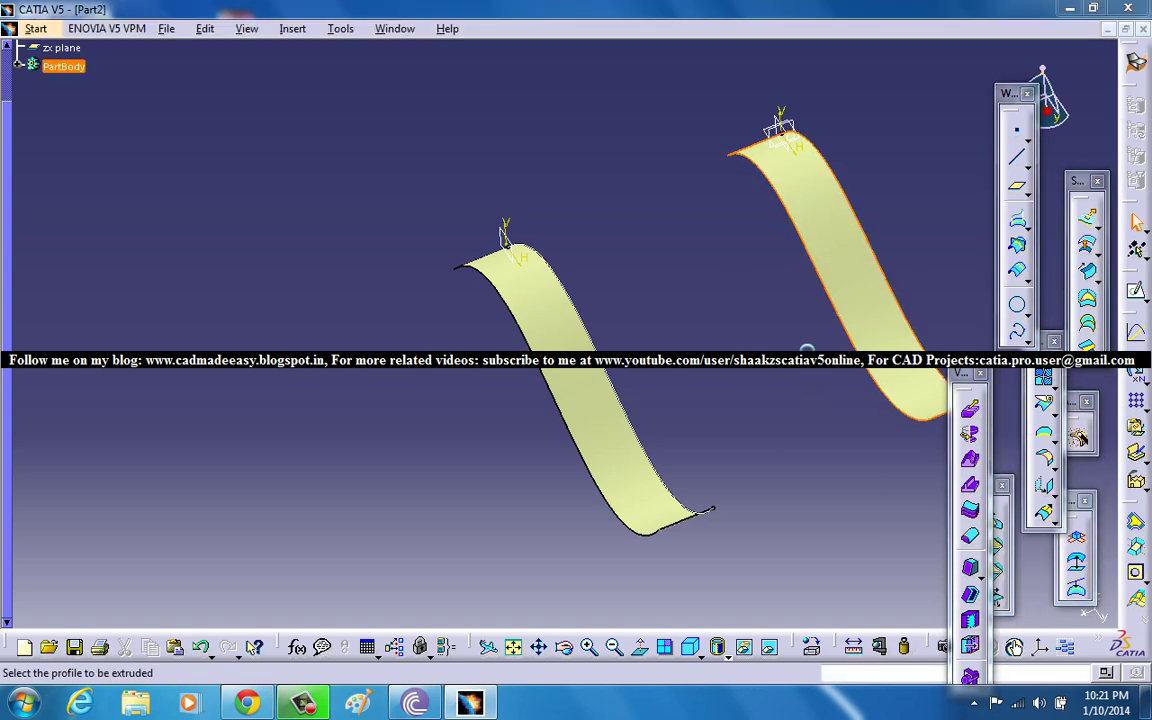
left_click(942, 573)
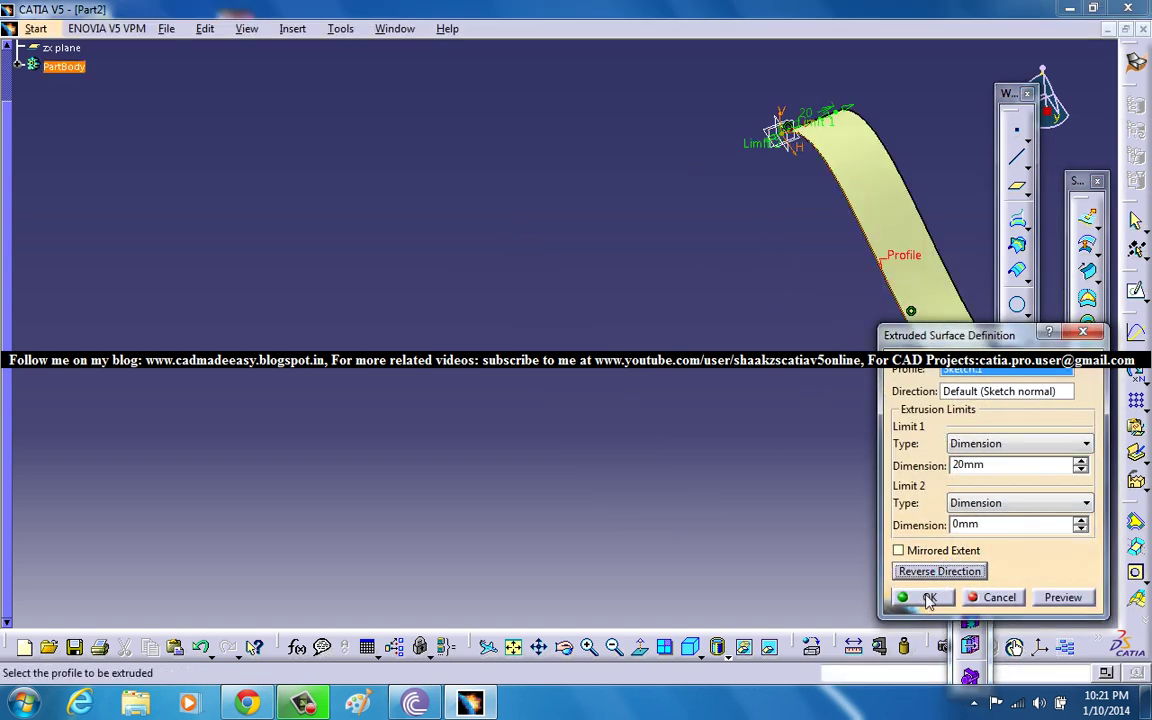
left_click(929, 598)
Increase the offset of the second spline's plane to move its strip farther from the first one.
middle_click_drag(778, 201, 571, 432)
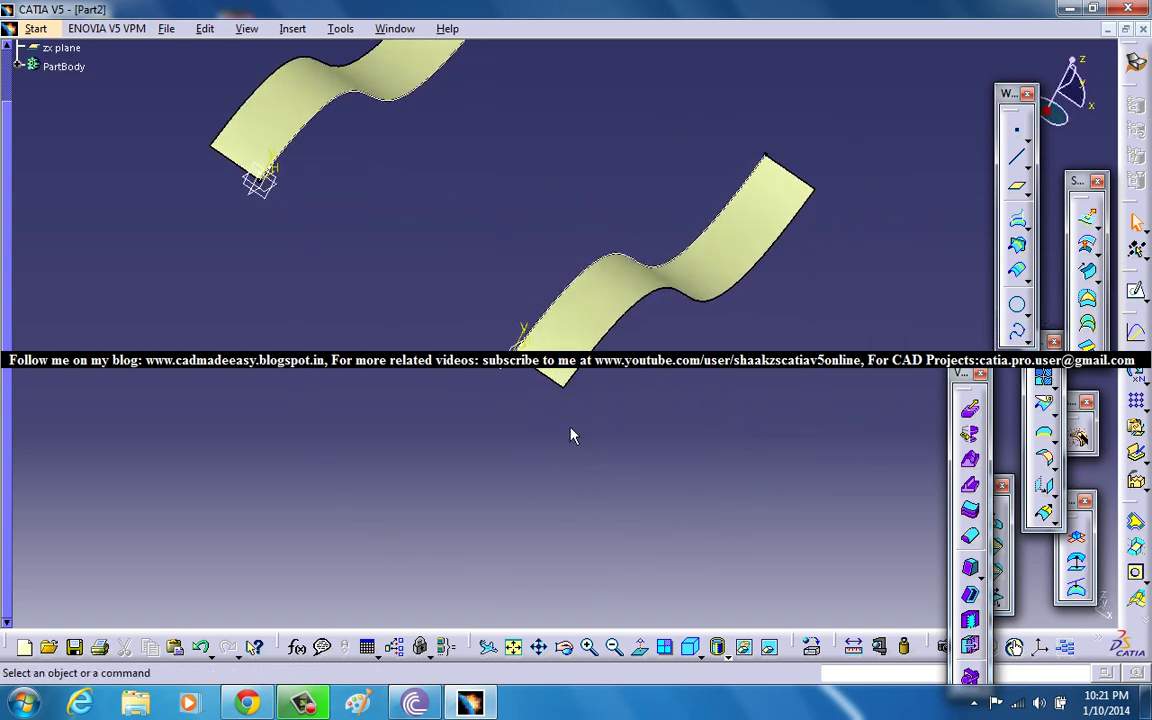
double_click(512, 377)
left_click_drag(512, 368, 765, 527)
scroll(706, 343, "up", 1)
middle_click_drag(706, 343, 794, 496)
left_click(931, 600)
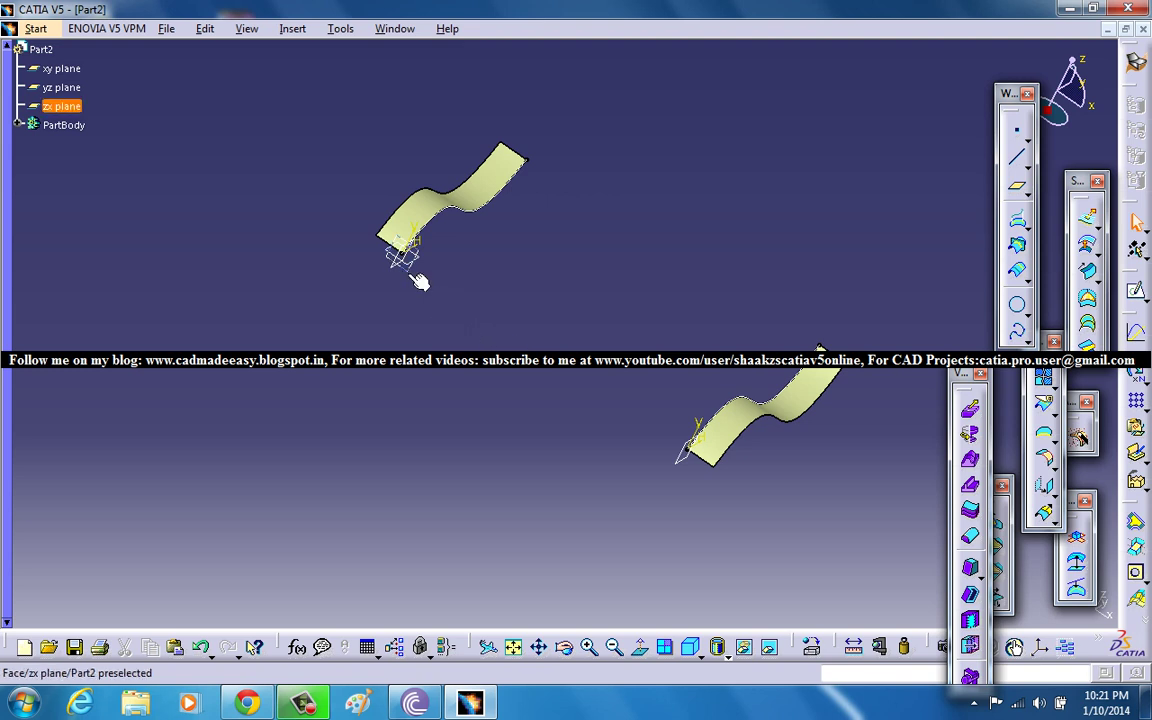
Create a reference plane offset -97 mm from the zx plane.
middle_click_drag(516, 275, 435, 276)
left_click(1016, 188)
left_click_drag(633, 160, 308, 334)
middle_click_drag(422, 319, 611, 398)
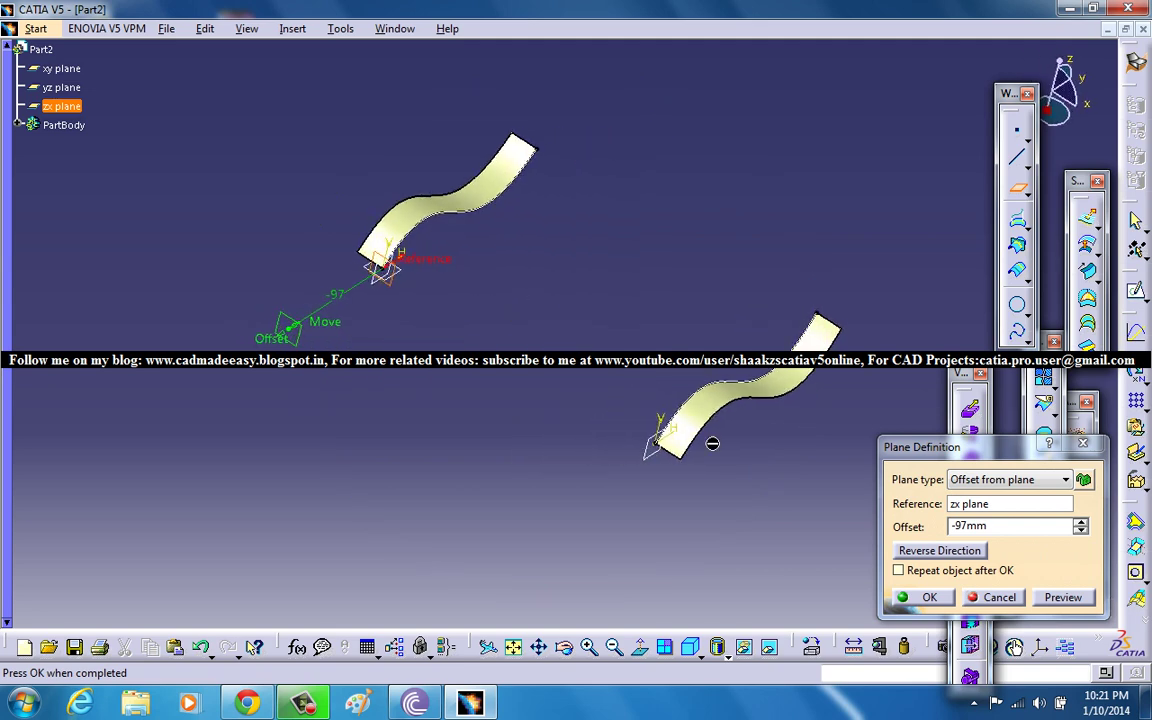
left_click(930, 597)
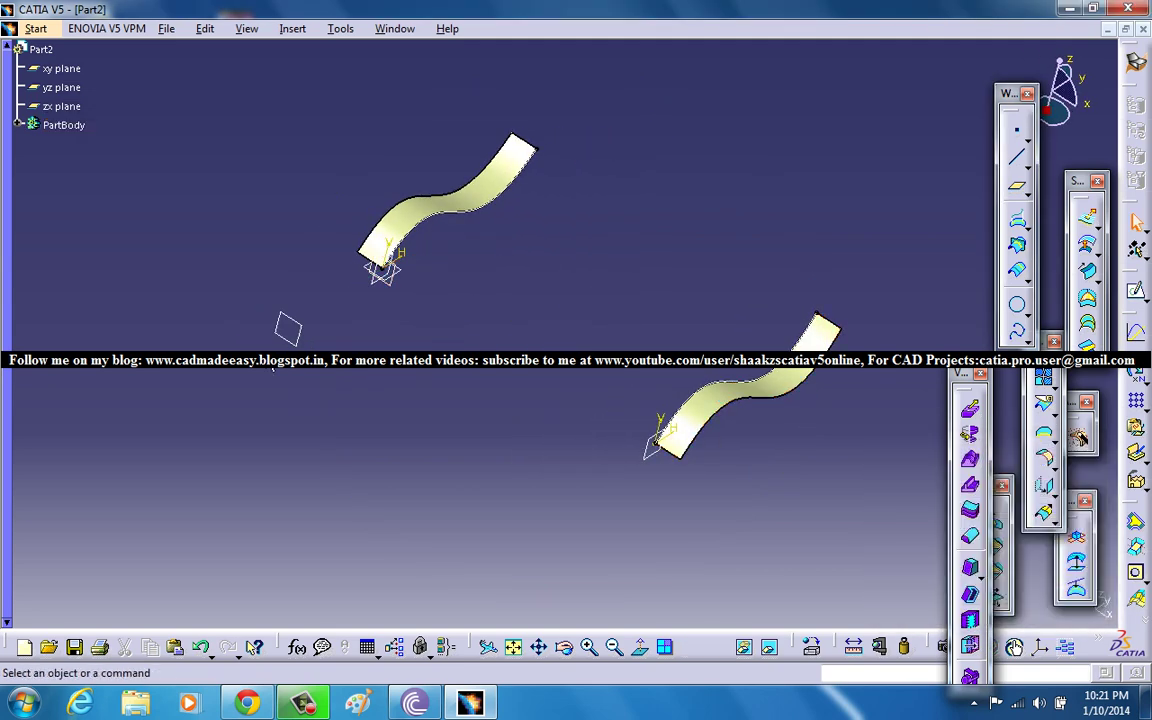
Sketch a wavy four-point spline on the plane offset from zx, spanning part of the gap between the two existing strips.
left_click(1135, 291)
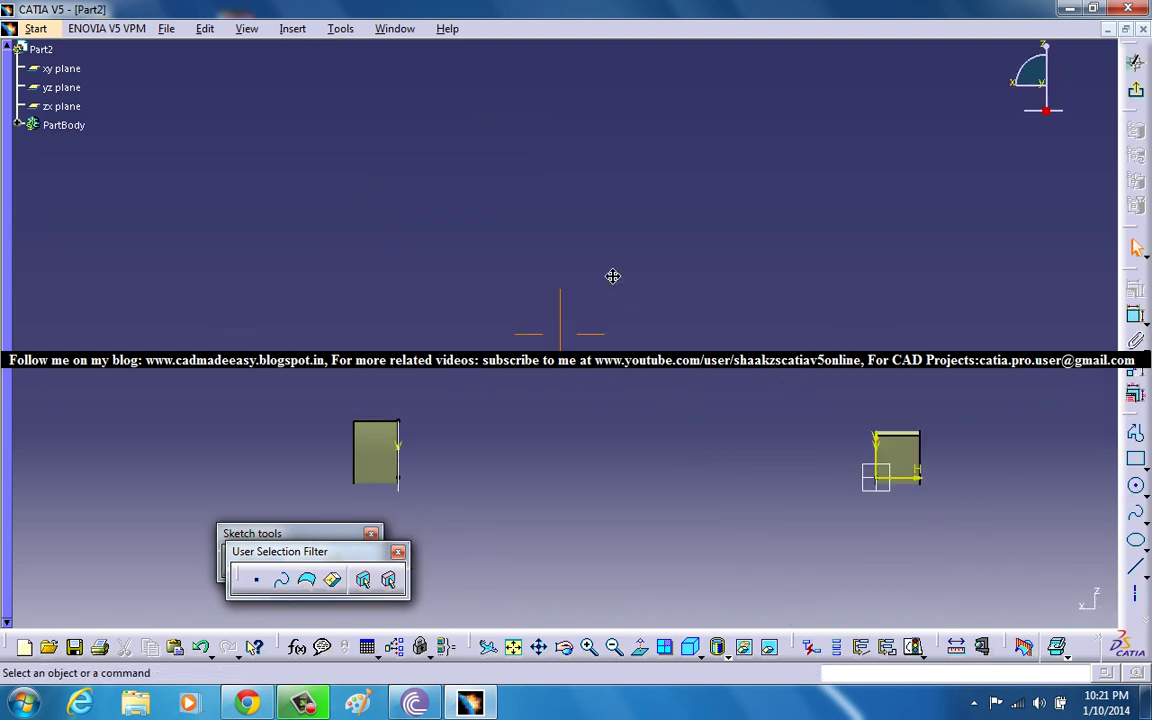
left_click(1137, 530)
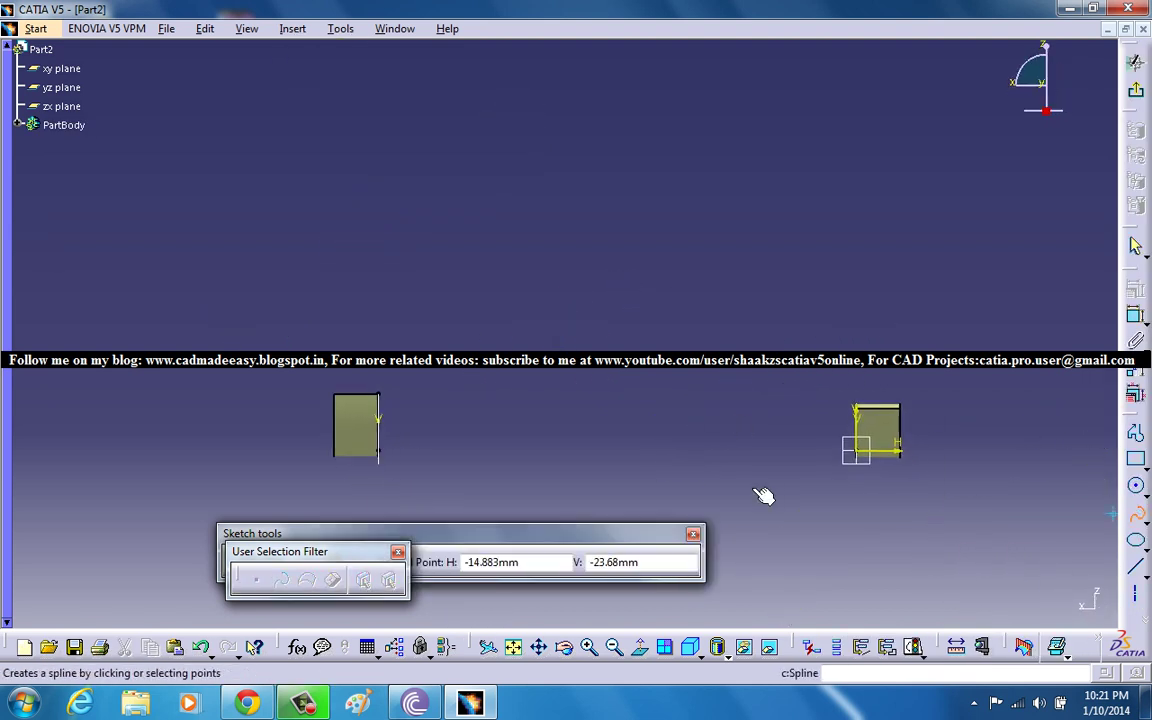
left_click(462, 446)
left_click(524, 402)
left_click(660, 442)
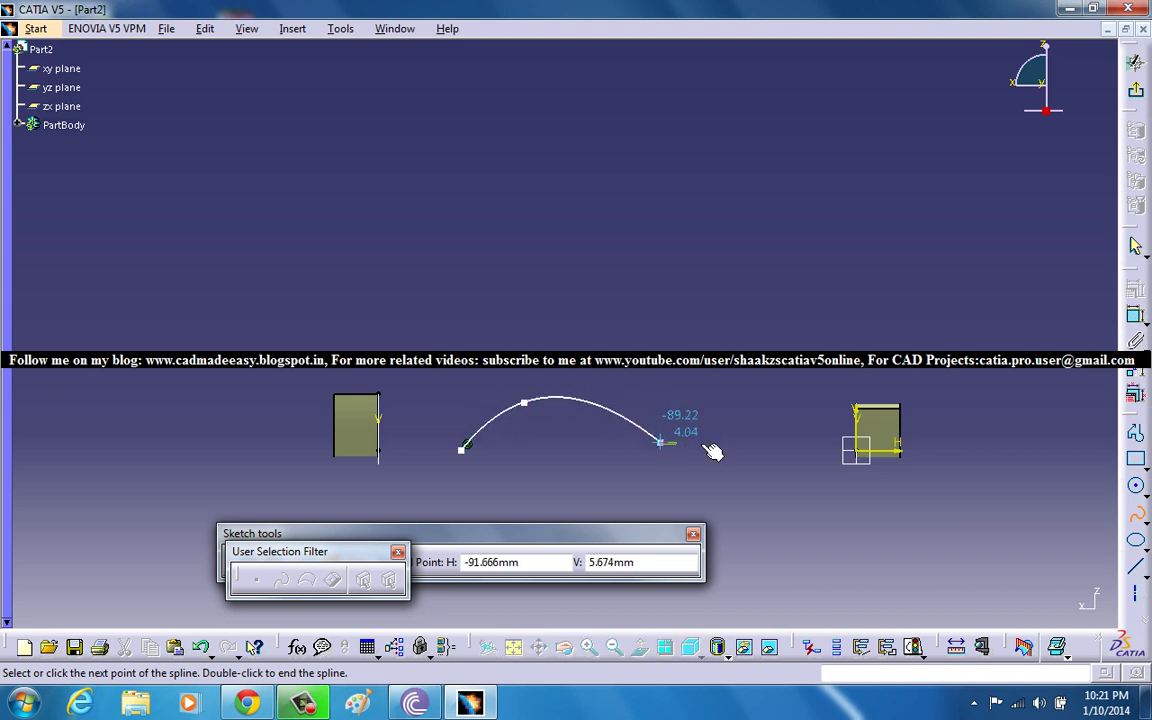
left_click(773, 408)
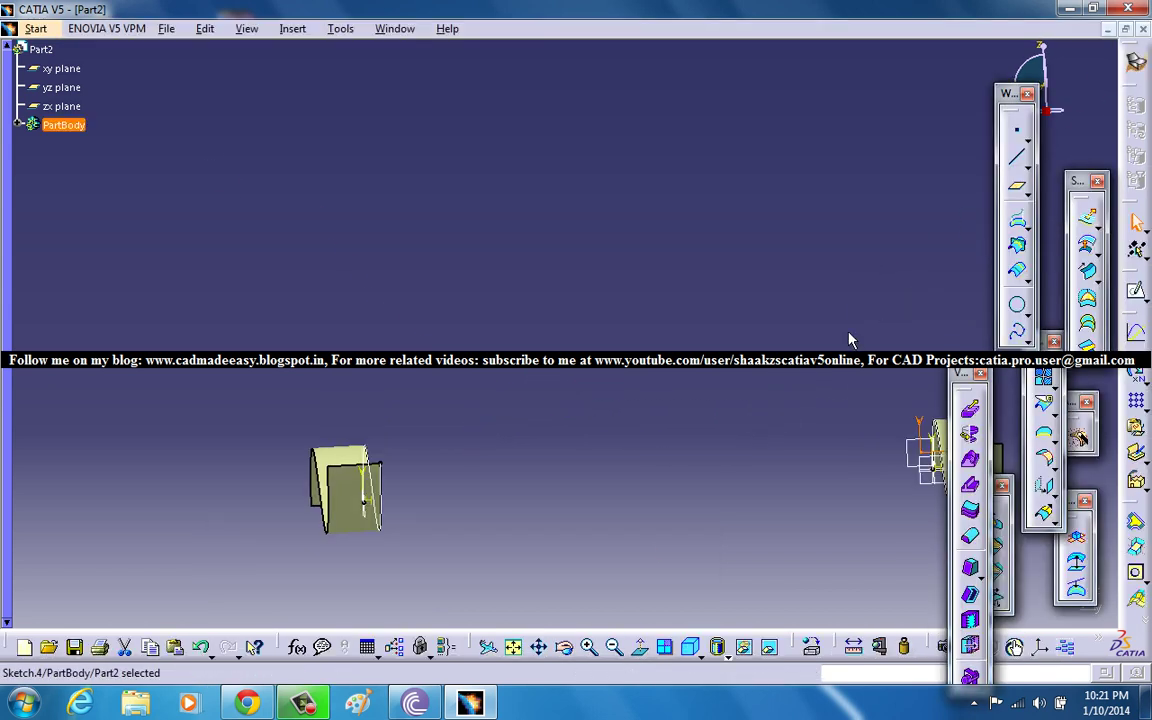
middle_click_drag(705, 298, 595, 368)
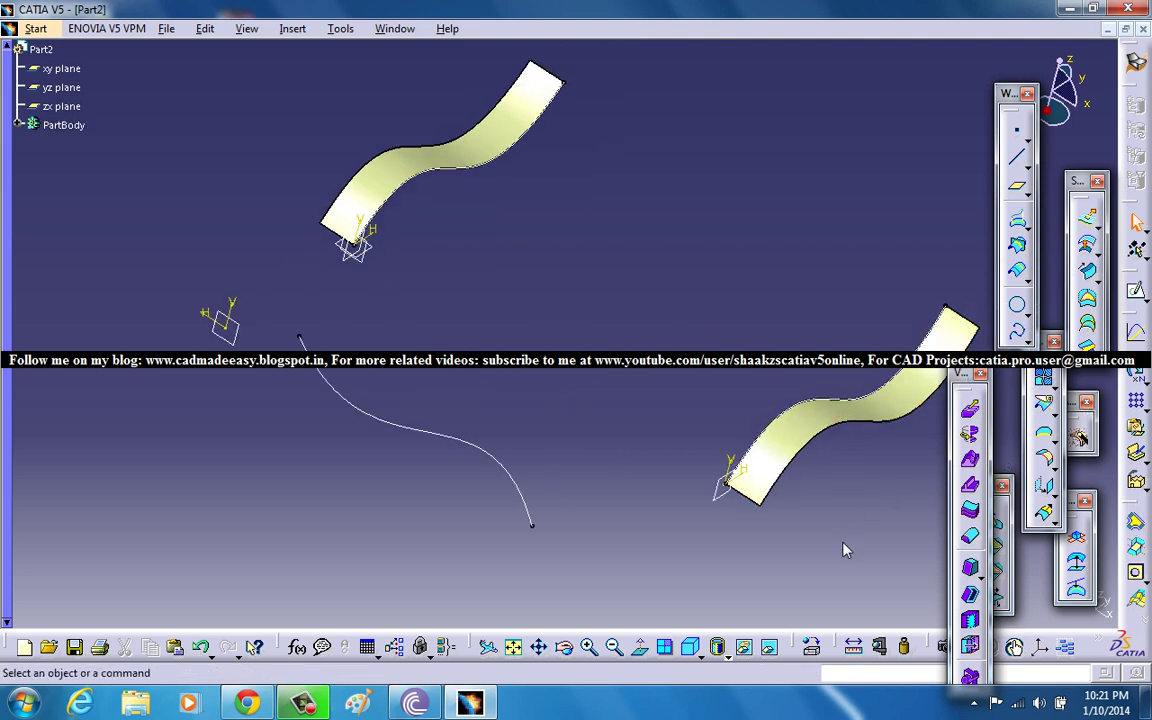
Float the BiW Templates tool set and extrude the new spline sketch 20 mm along its sketch normal.
left_click_drag(1136, 499, 772, 602)
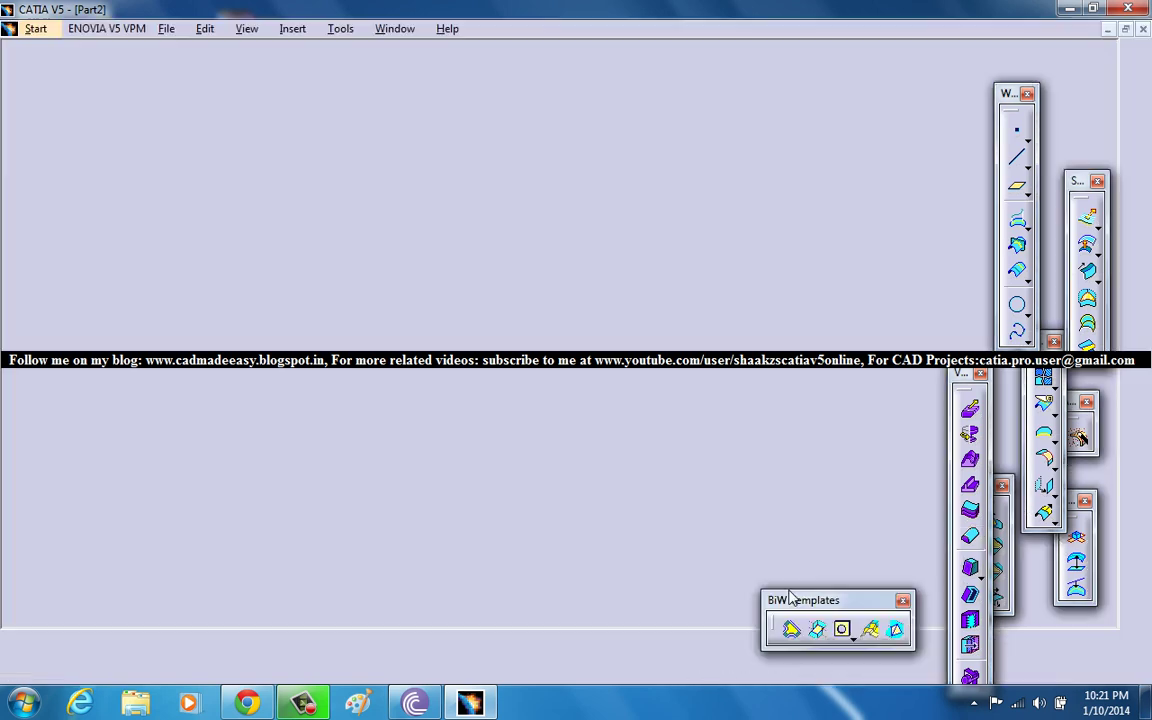
left_click(334, 384)
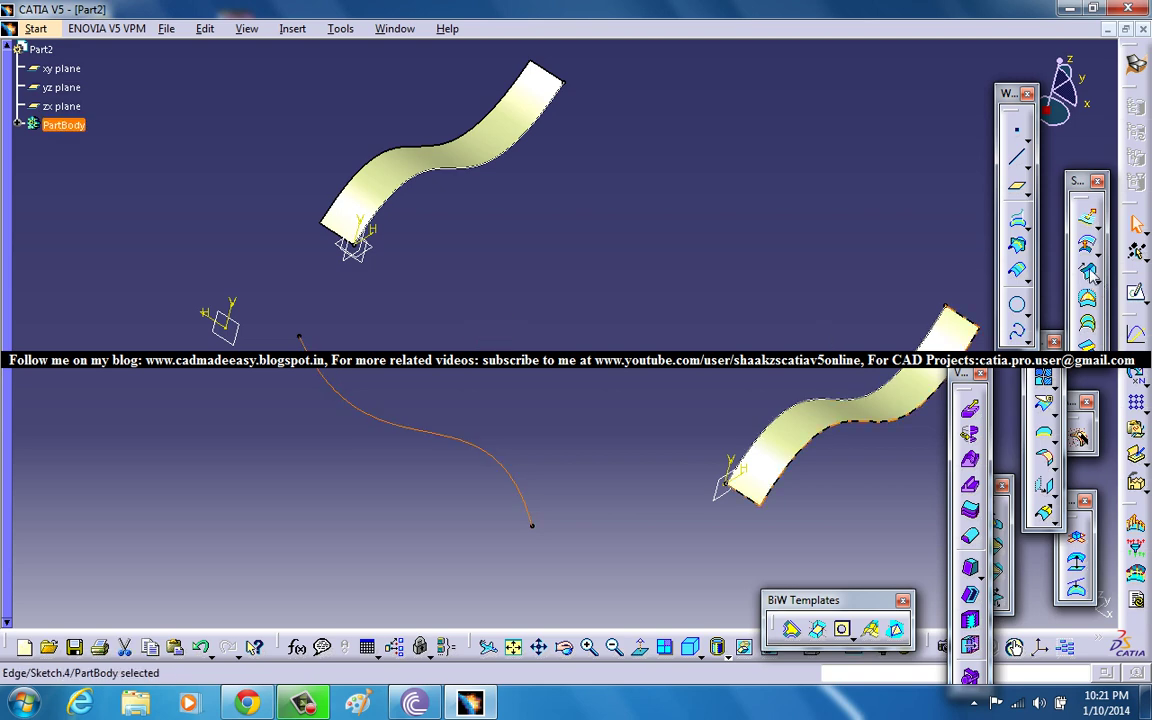
left_click(1089, 220)
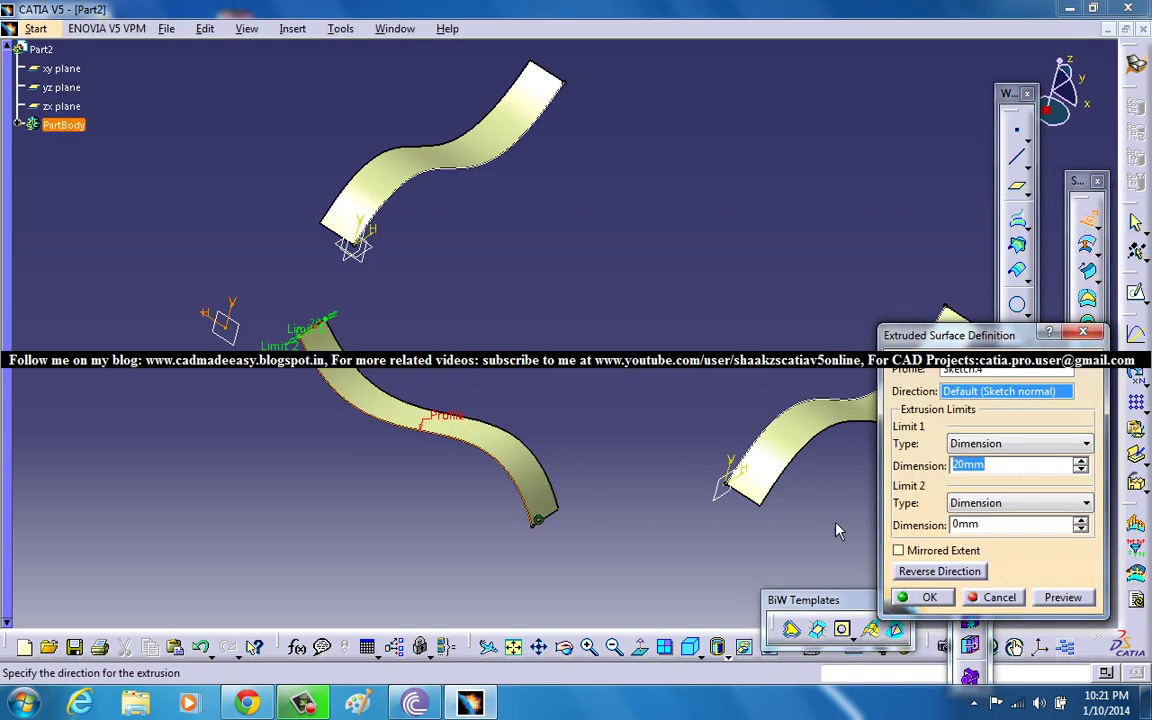
left_click(915, 598)
middle_click_drag(759, 378, 762, 387)
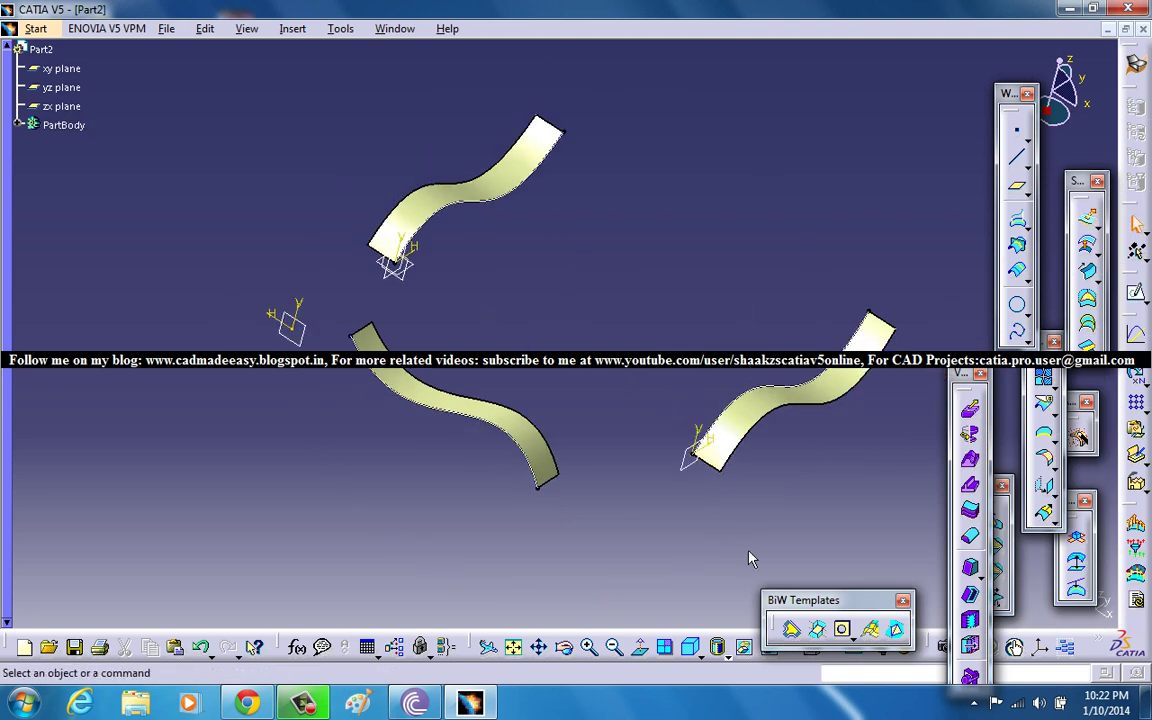
Create a Junction surface with Tangency coupling from Sketch.1, Sketch.3 and the long edge of the third extruded strip.
left_click_drag(786, 602, 764, 585)
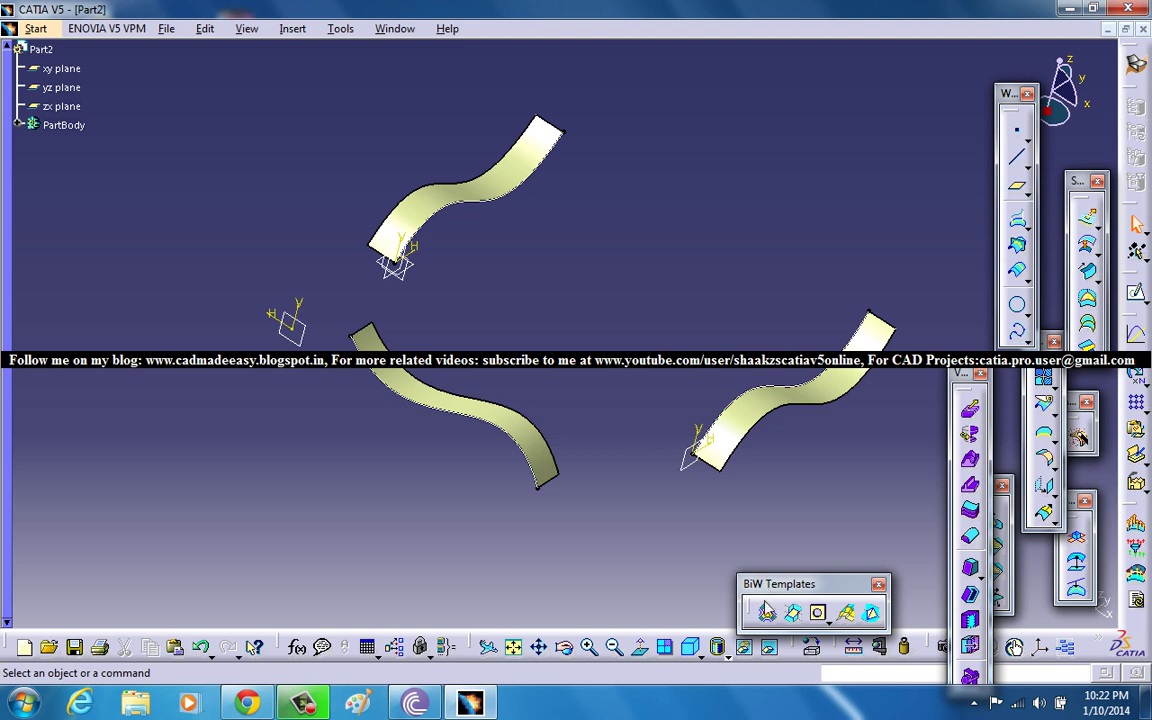
left_click(768, 614)
middle_click_drag(575, 276, 368, 293)
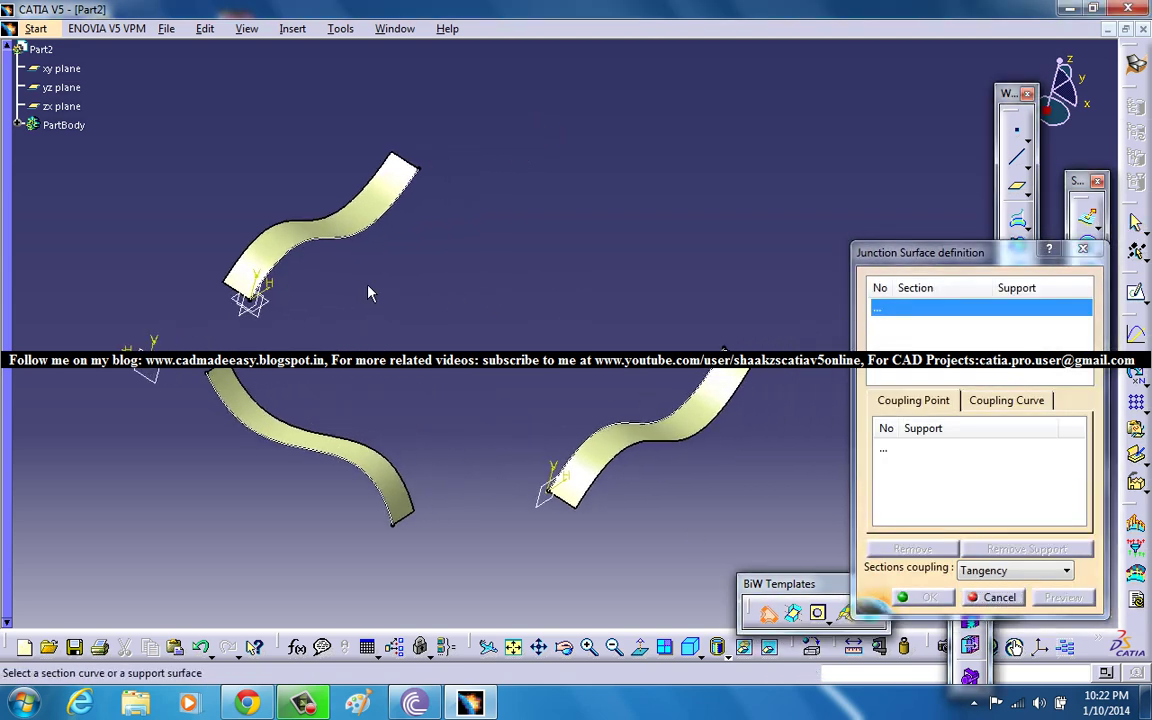
left_click(340, 234)
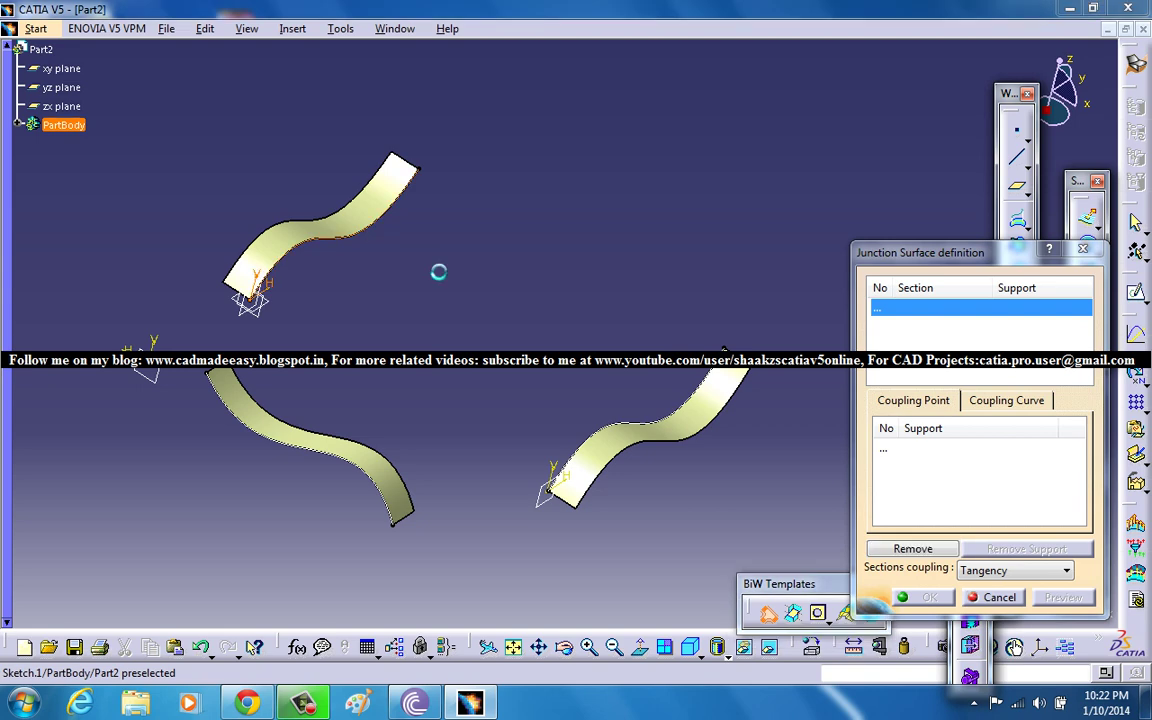
left_click(686, 419)
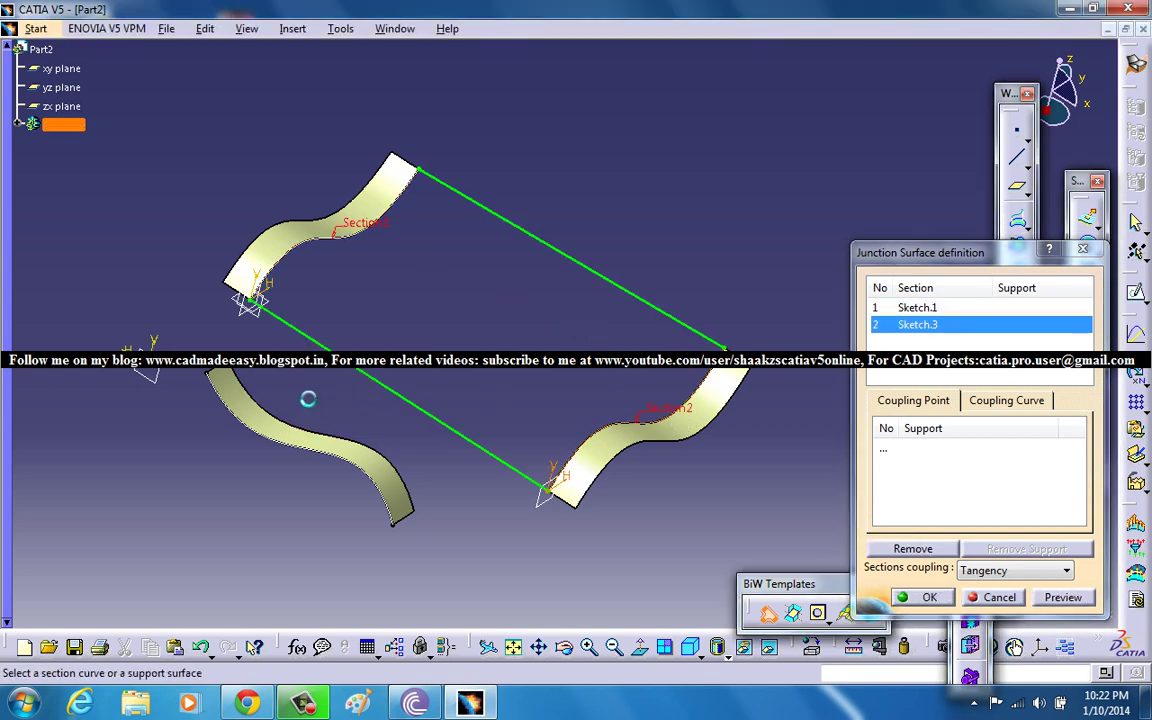
left_click(325, 428)
middle_click_drag(515, 446, 547, 478)
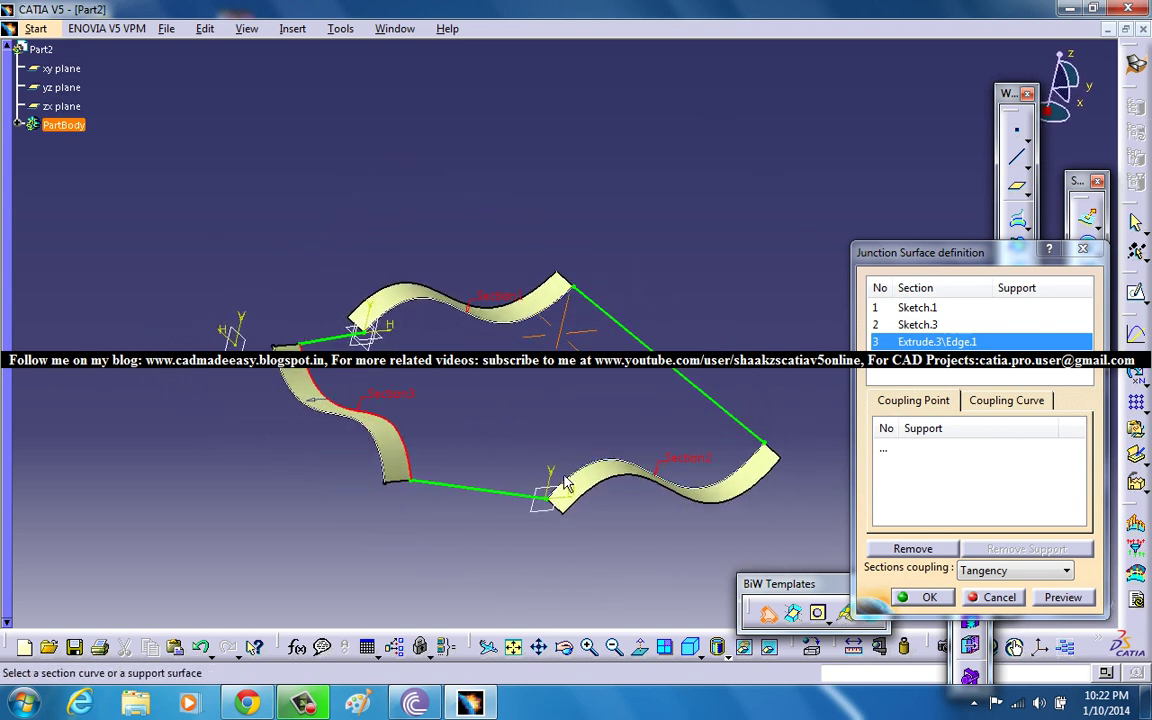
middle_click_drag(458, 506, 521, 378)
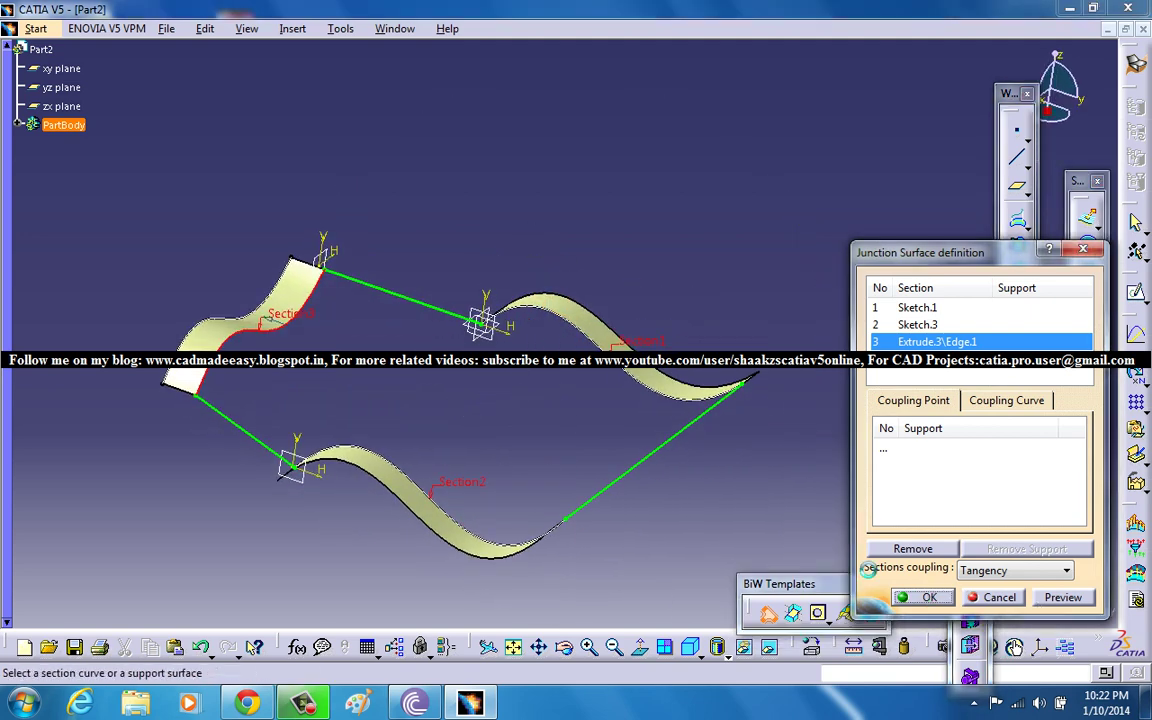
left_click(930, 598)
middle_click_drag(400, 420, 545, 406)
middle_click_drag(414, 588, 442, 440)
middle_click_drag(333, 415, 398, 498)
mouse_move(436, 385)
middle_mouse_down()
mouse_move(436, 372)
mouse_move(438, 381)
middle_mouse_up()
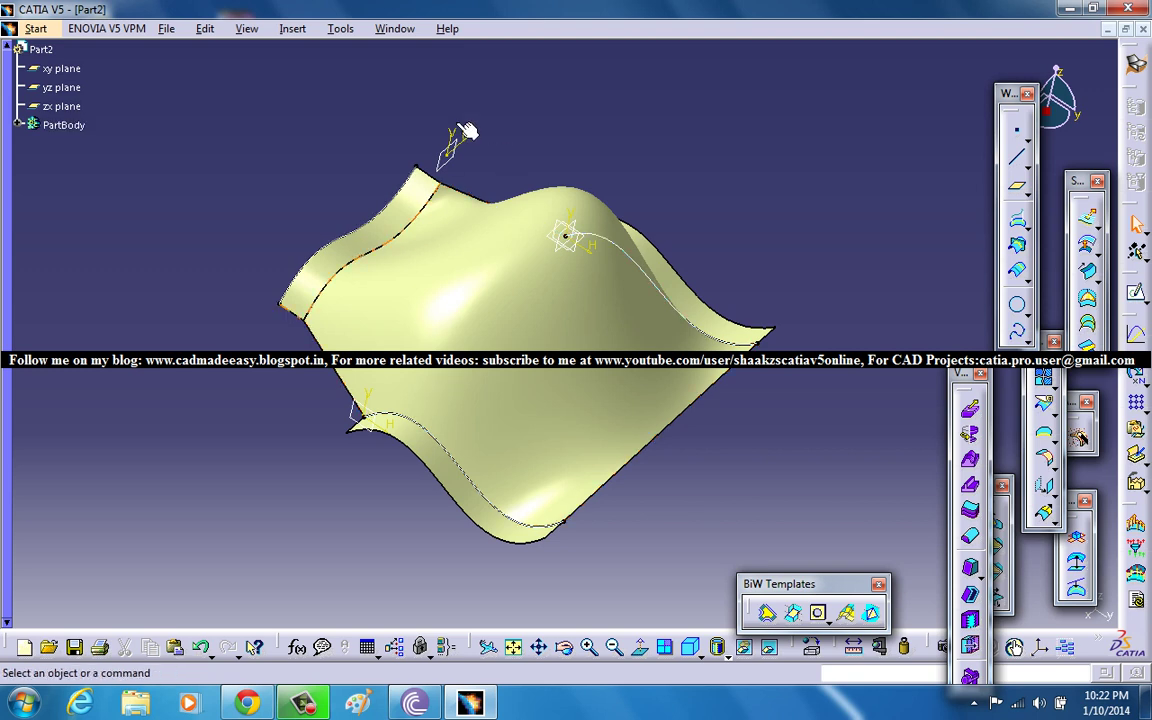
Delete the Junction surface from PartBody, keeping its parent elements.
left_click(18, 125)
left_click(80, 294)
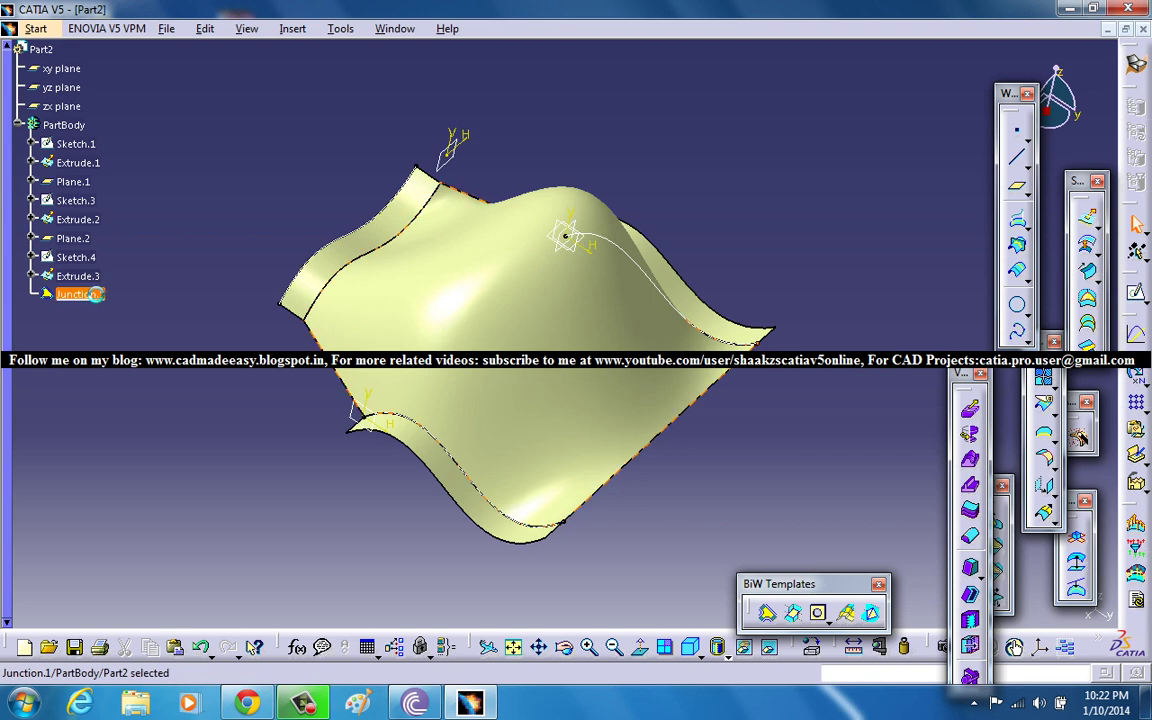
right_click(91, 294)
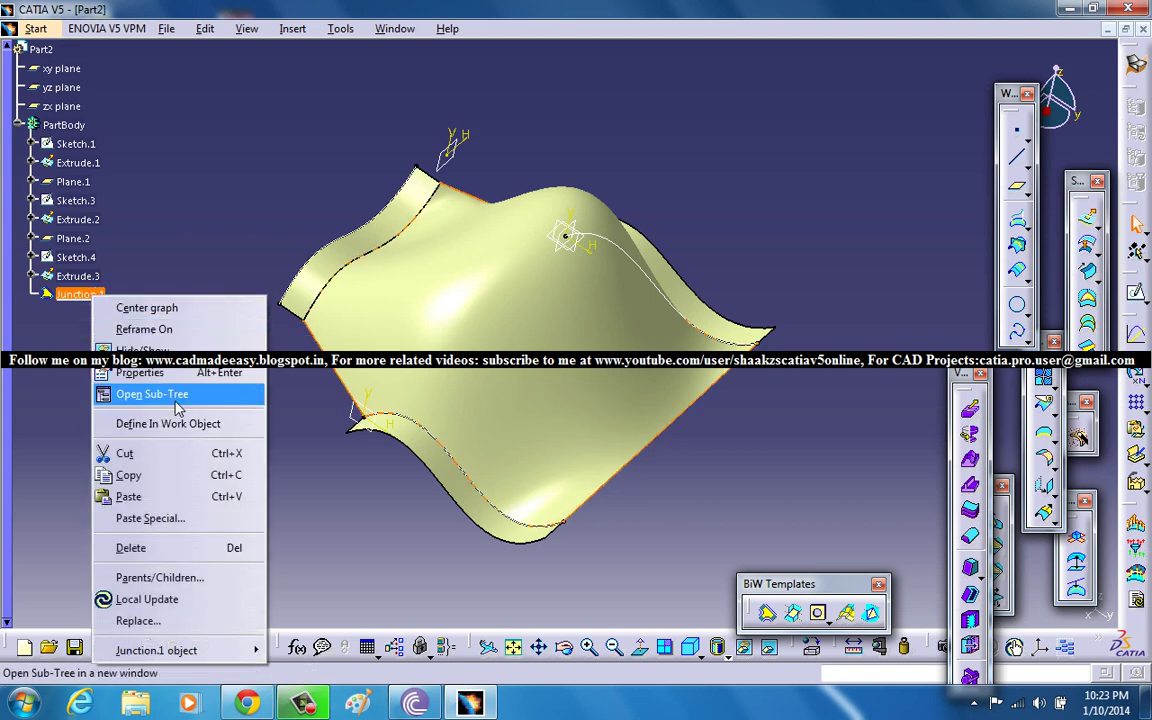
left_click(140, 547)
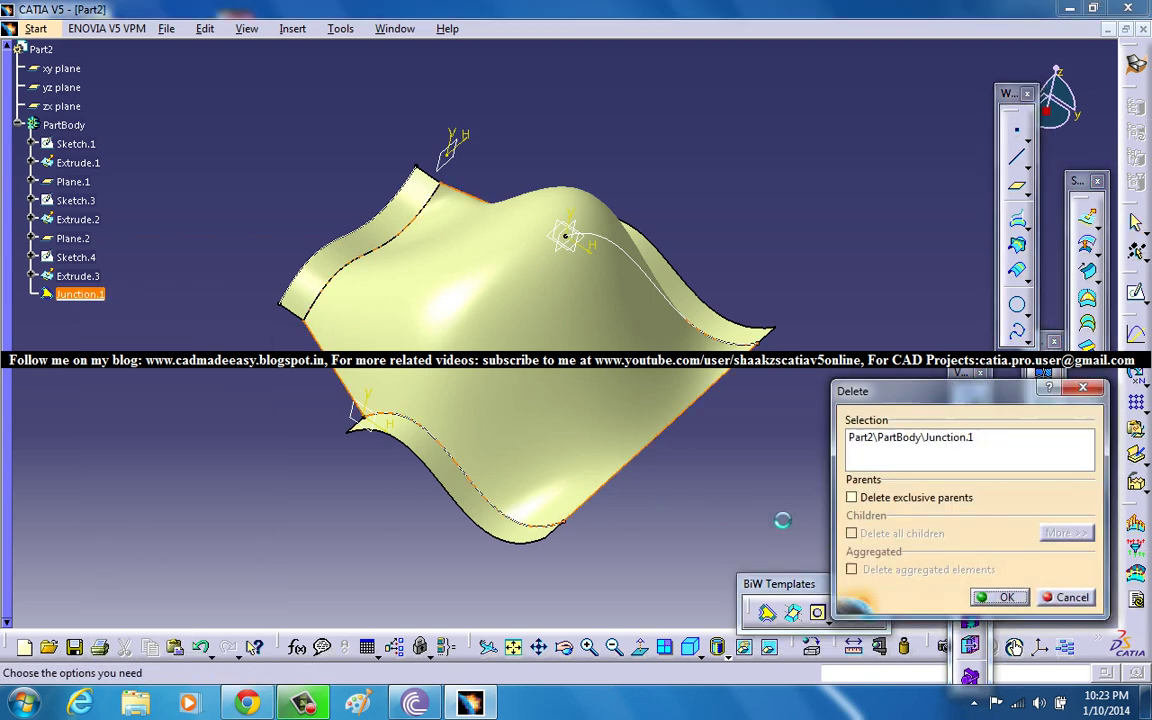
left_click(997, 599)
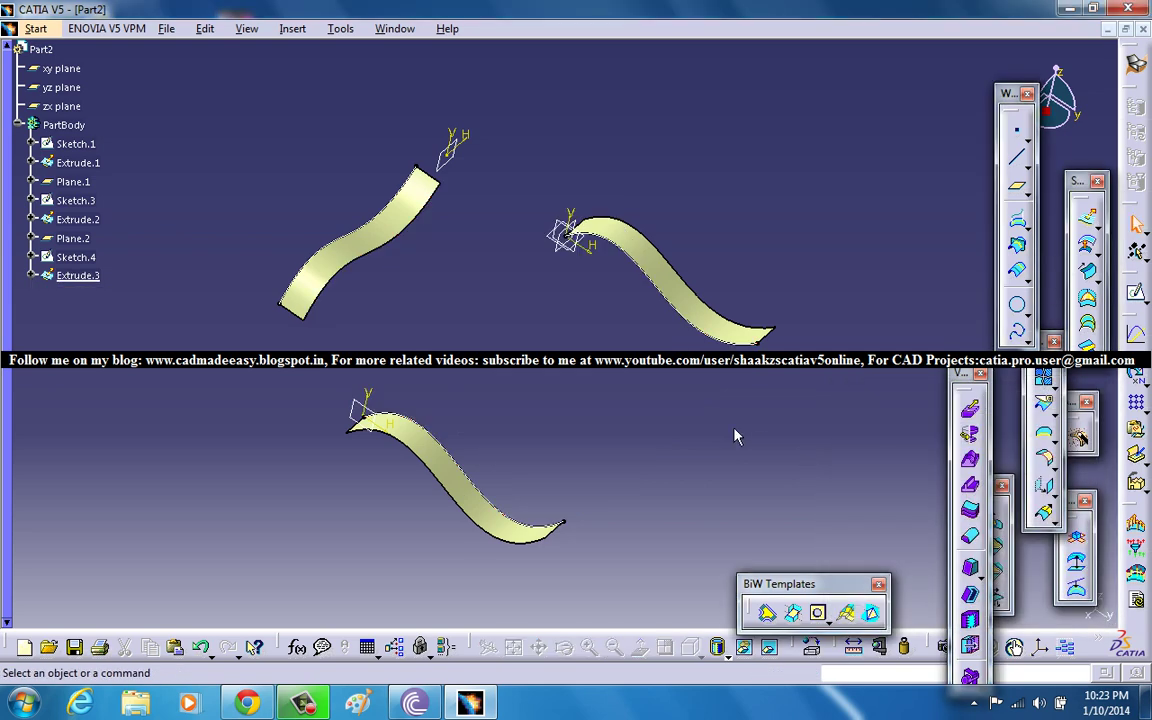
Switch to the FreeStyle workbench.
mouse_move(446, 413)
middle_mouse_down()
mouse_move(440, 476)
mouse_move(501, 491)
mouse_move(589, 481)
mouse_move(592, 447)
mouse_move(560, 483)
mouse_move(560, 470)
mouse_move(560, 481)
mouse_move(411, 404)
mouse_move(436, 373)
middle_mouse_up()
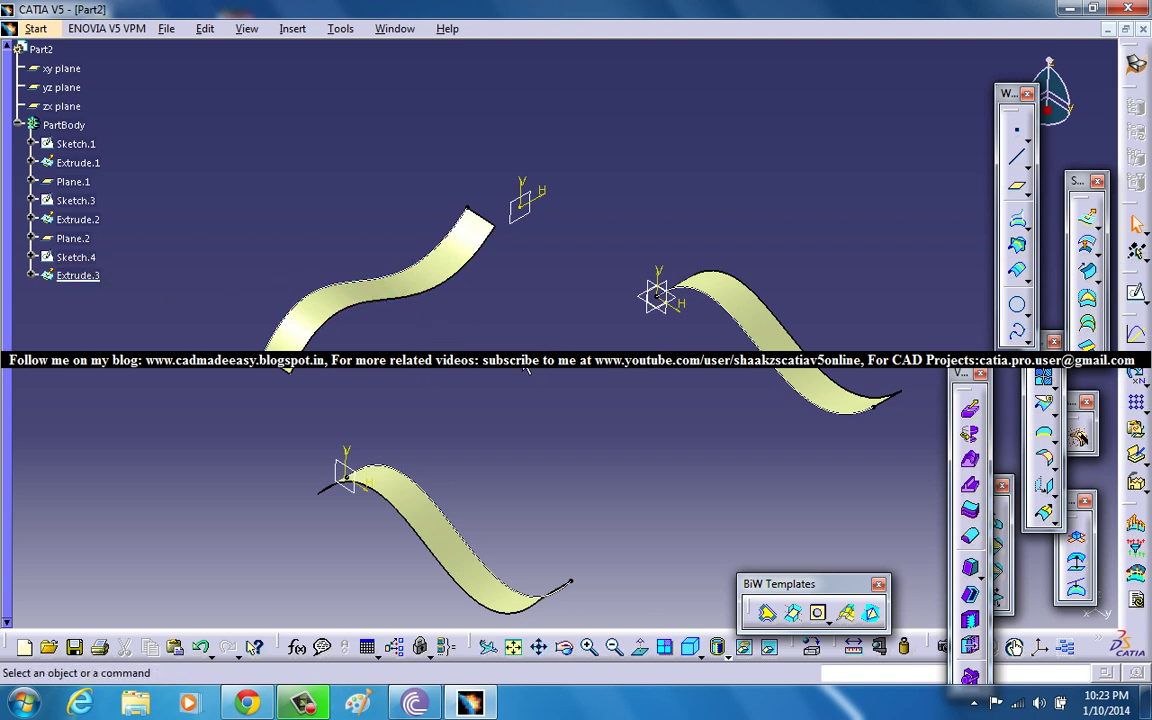
middle_click_drag(398, 448, 514, 426)
middle_click_drag(577, 385, 407, 389)
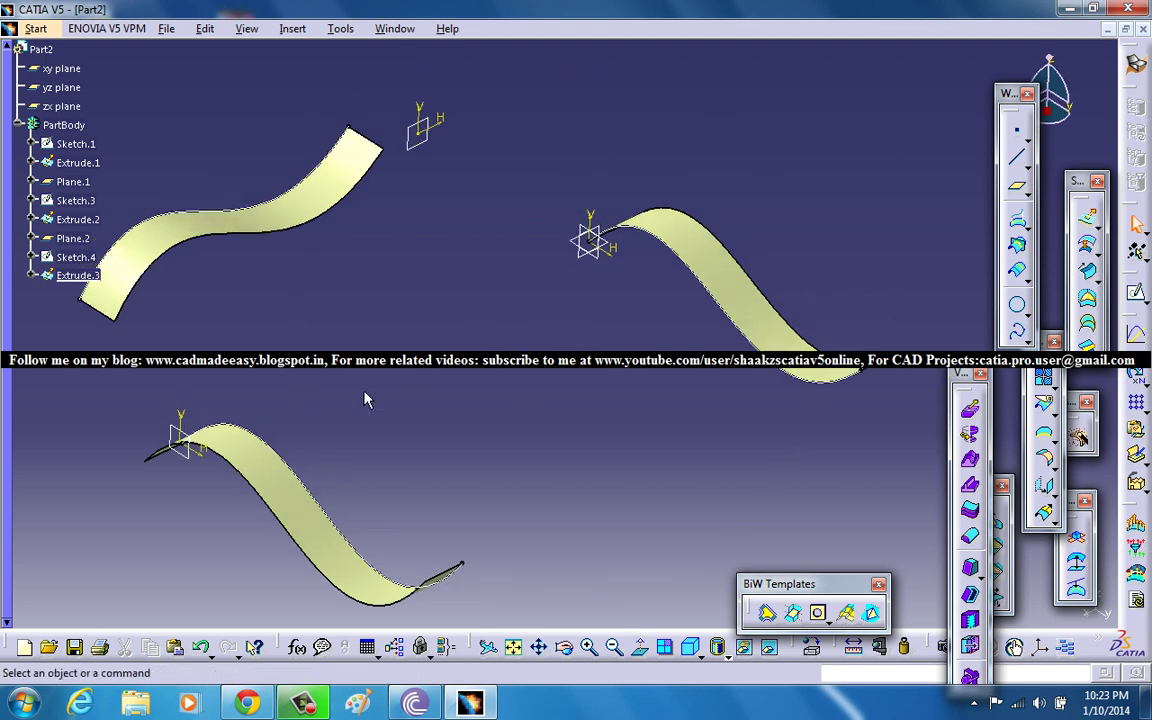
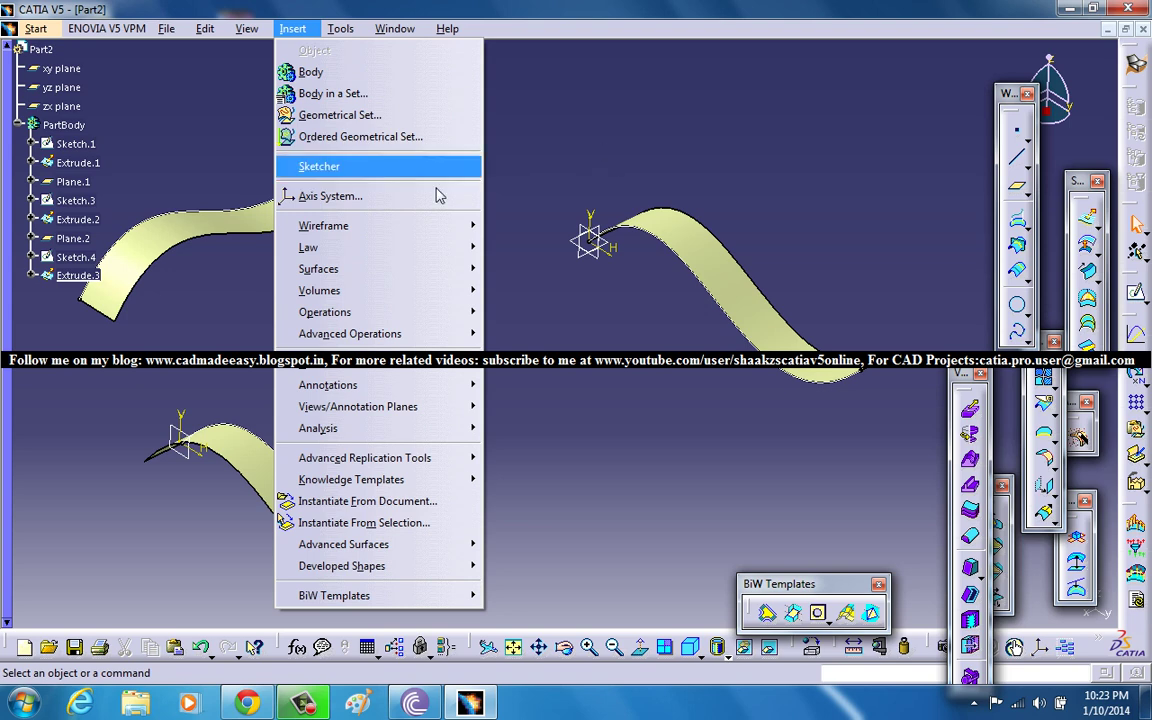
mouse_move(36, 28)
mouse_move(57, 93)
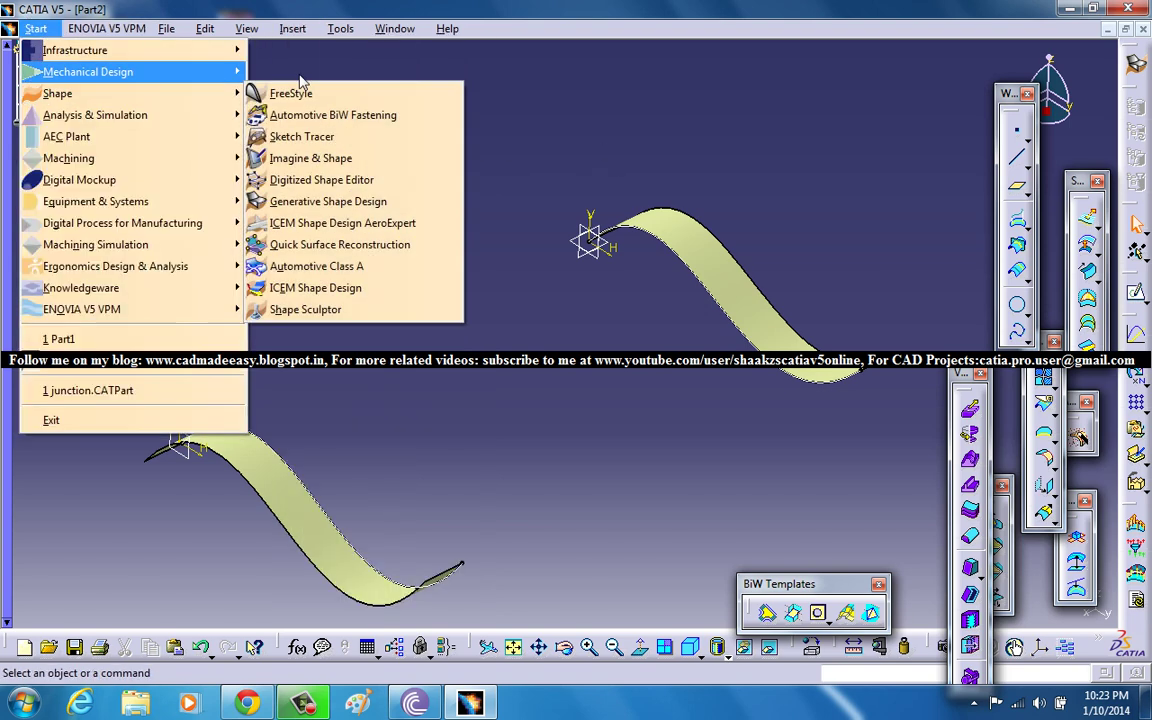
left_click(275, 93)
Start a 3D curve through points at the end of the second strip's sketch, at the origin of Plane.1.
left_click(292, 28)
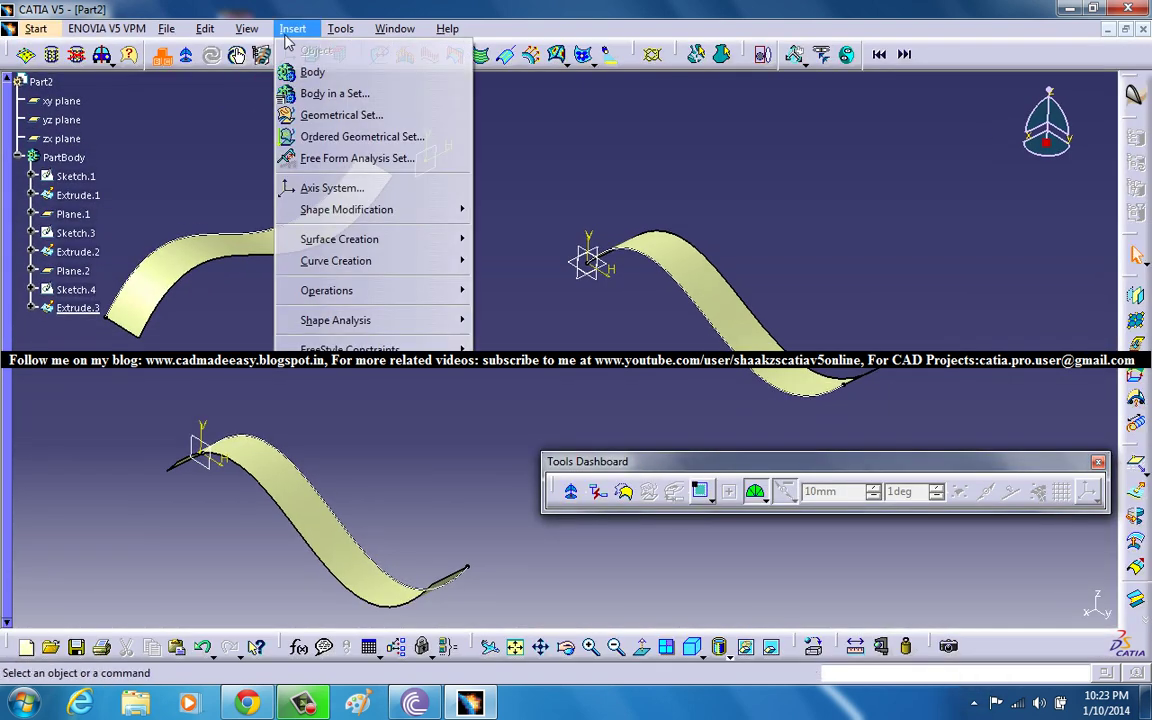
mouse_move(380, 239)
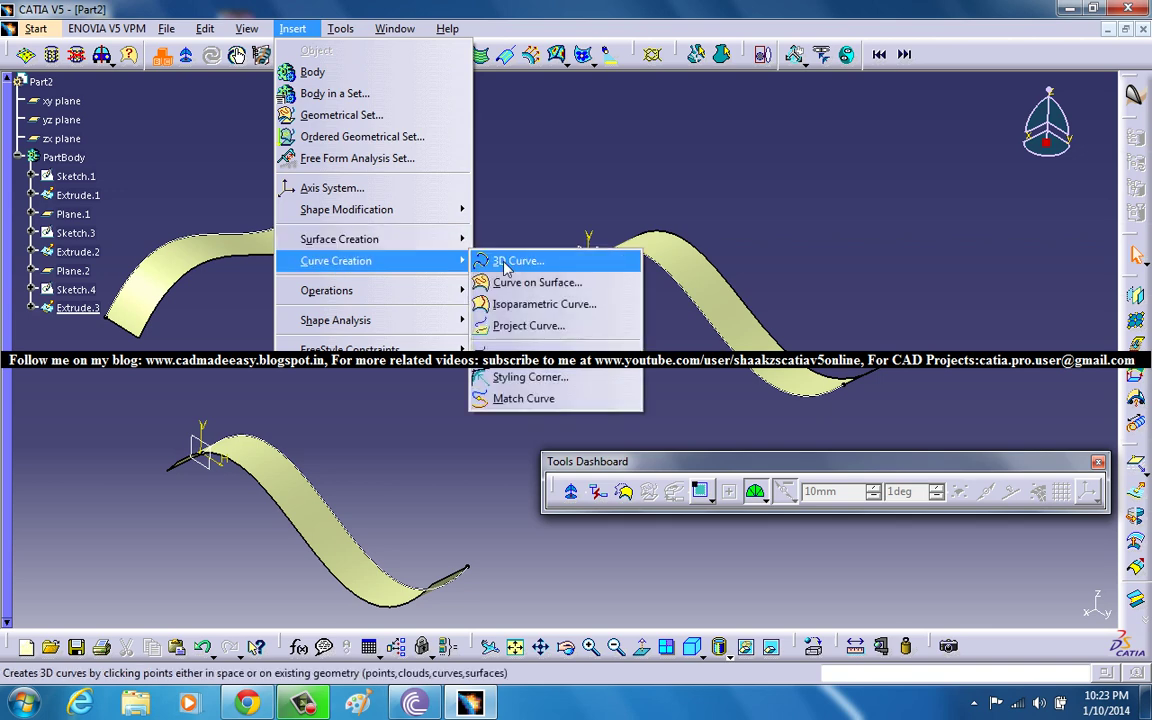
left_click(516, 260)
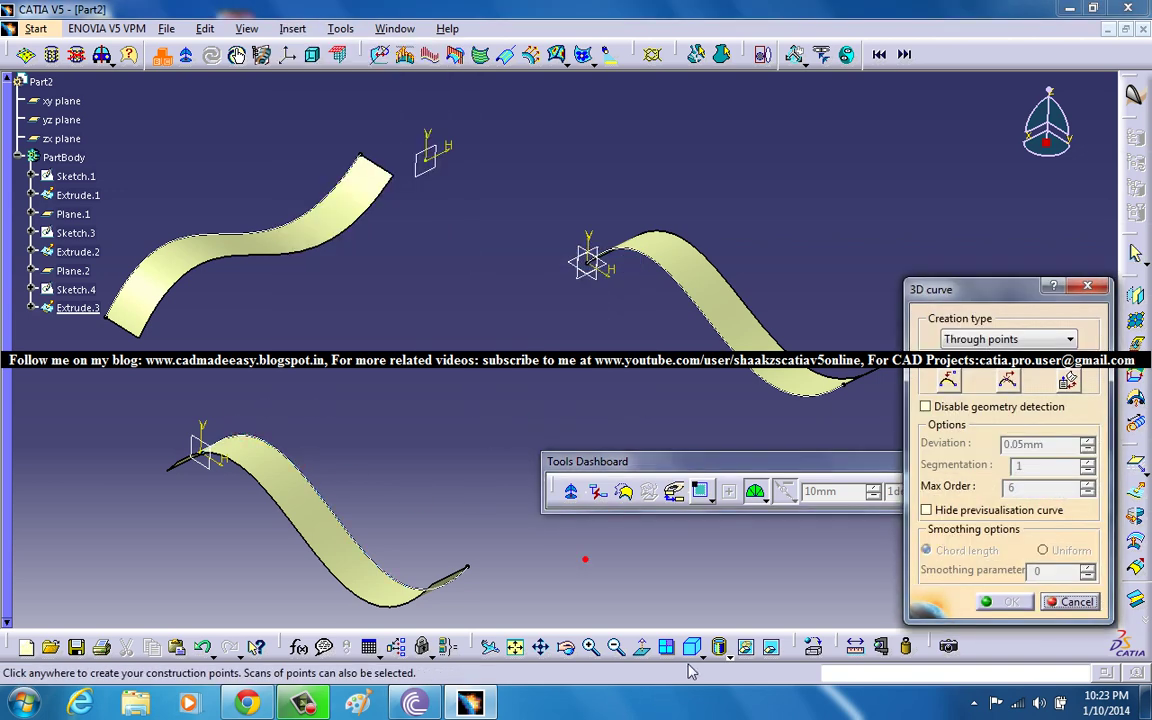
left_click(701, 651)
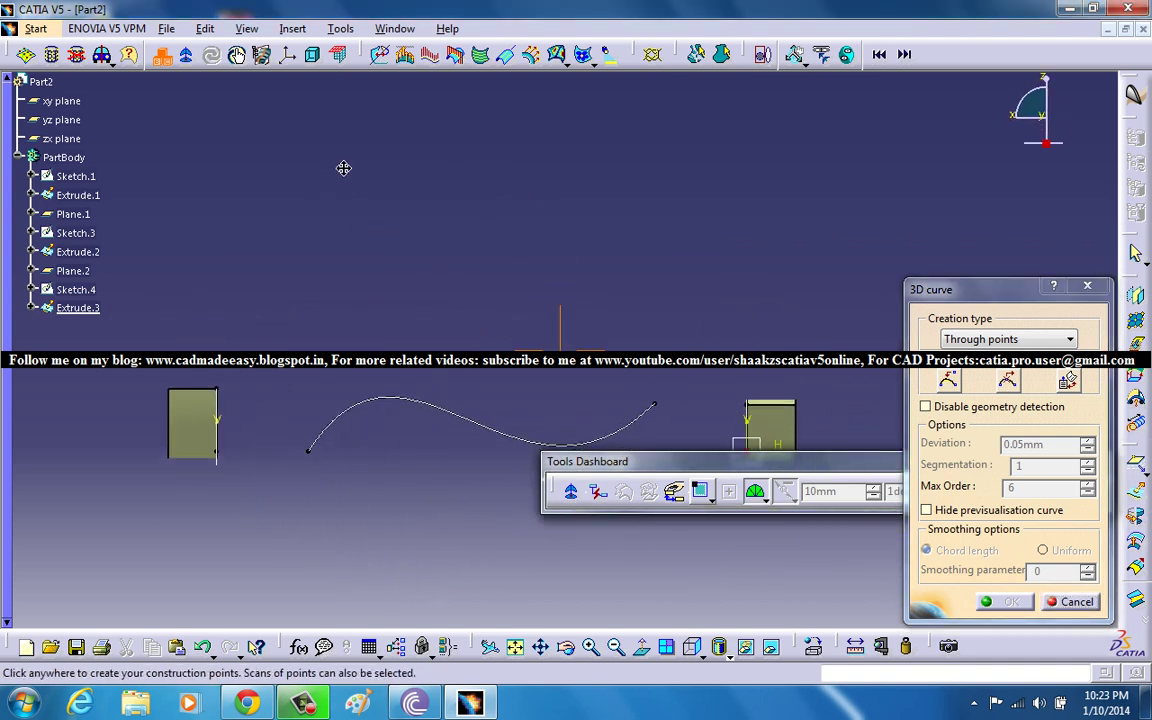
middle_click_drag(343, 168, 299, 361)
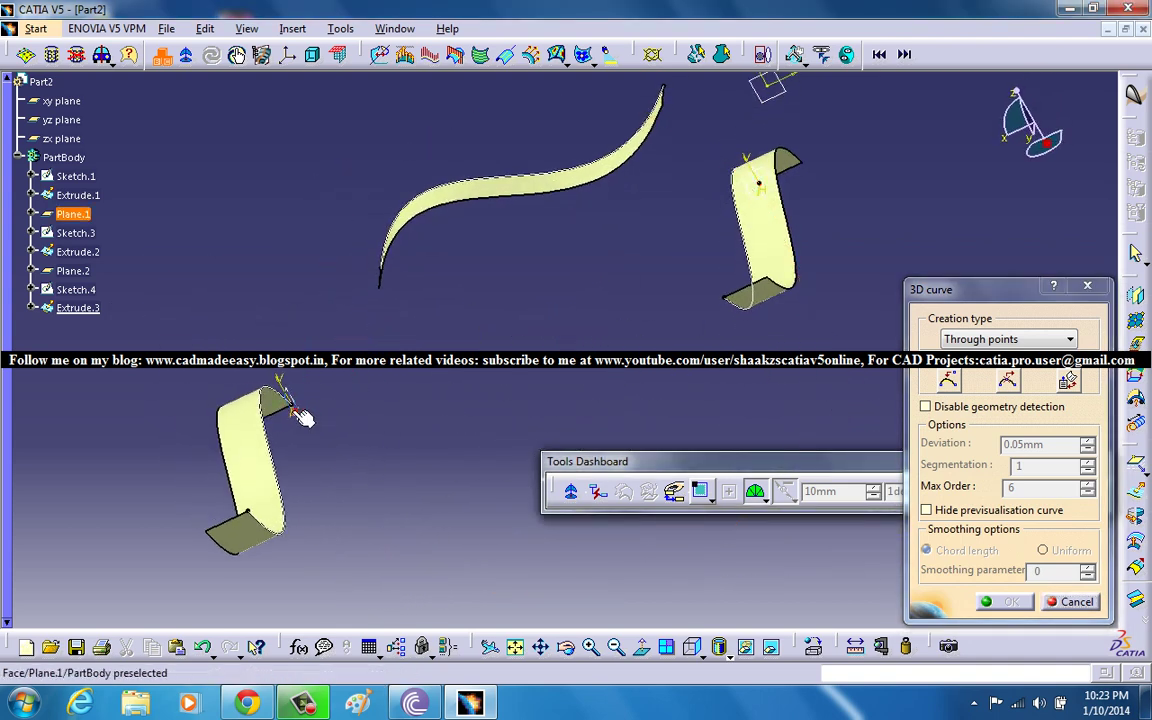
left_click(293, 402)
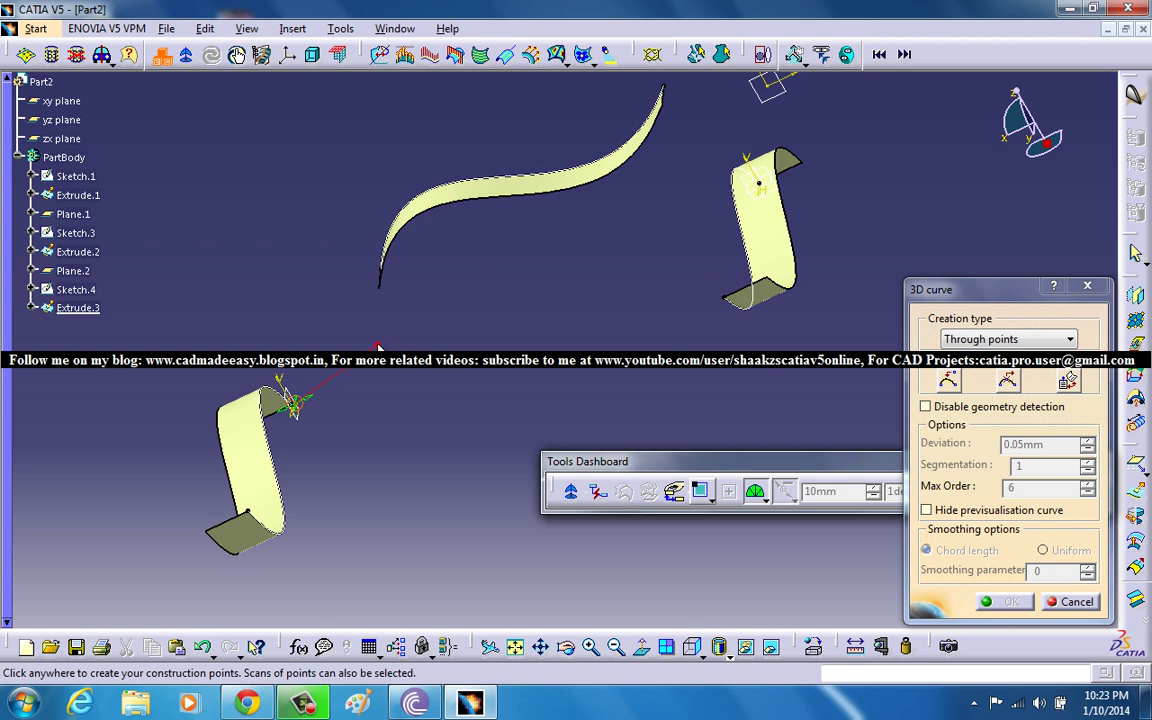
left_click(641, 646)
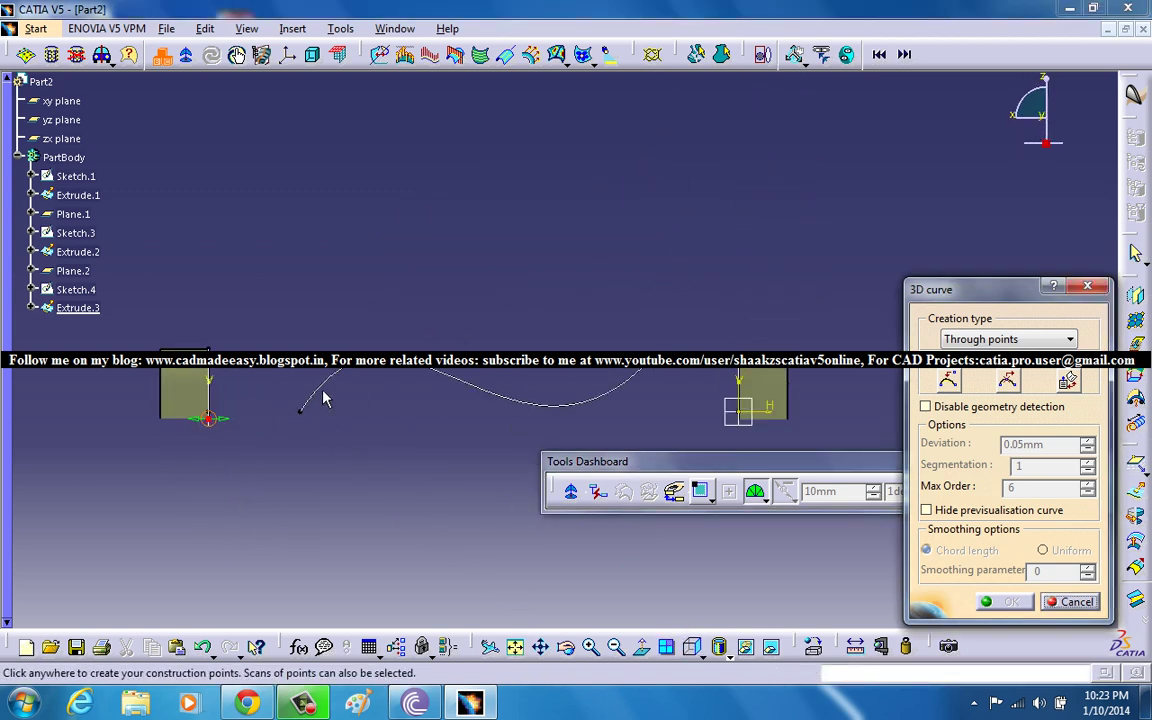
Lock the privileged plane orientation parallel to the screen and place two intermediate points of the 3D curve between the strips.
right_click(1037, 127)
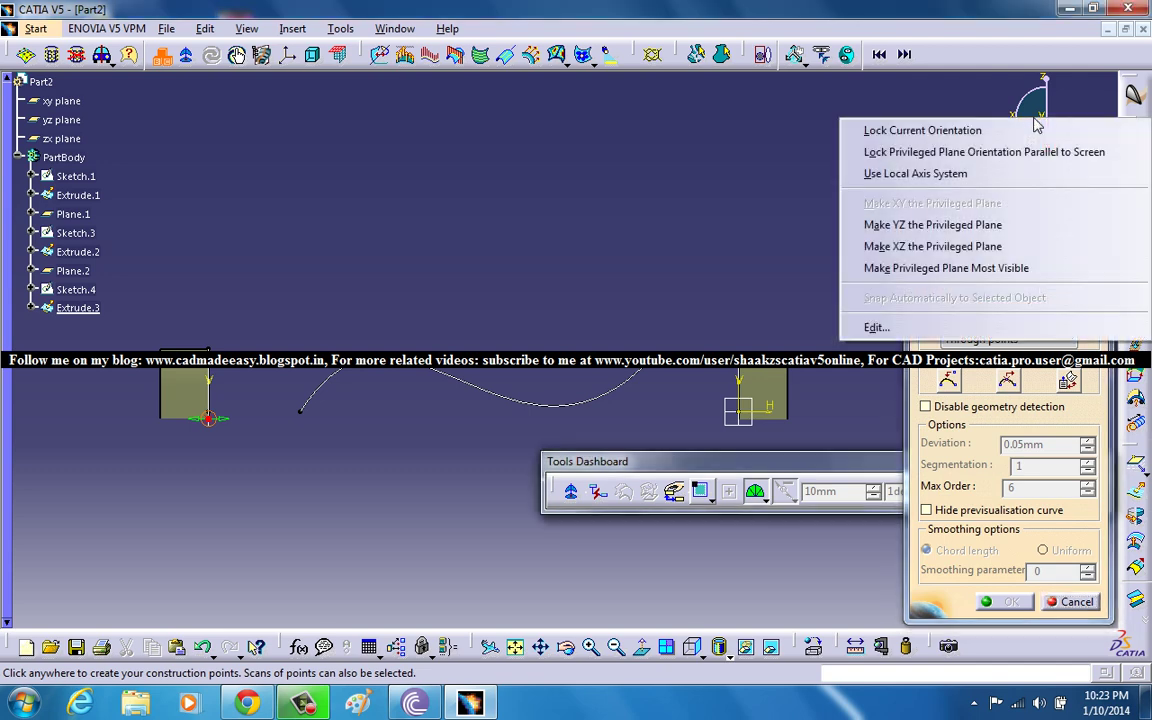
left_click(966, 154)
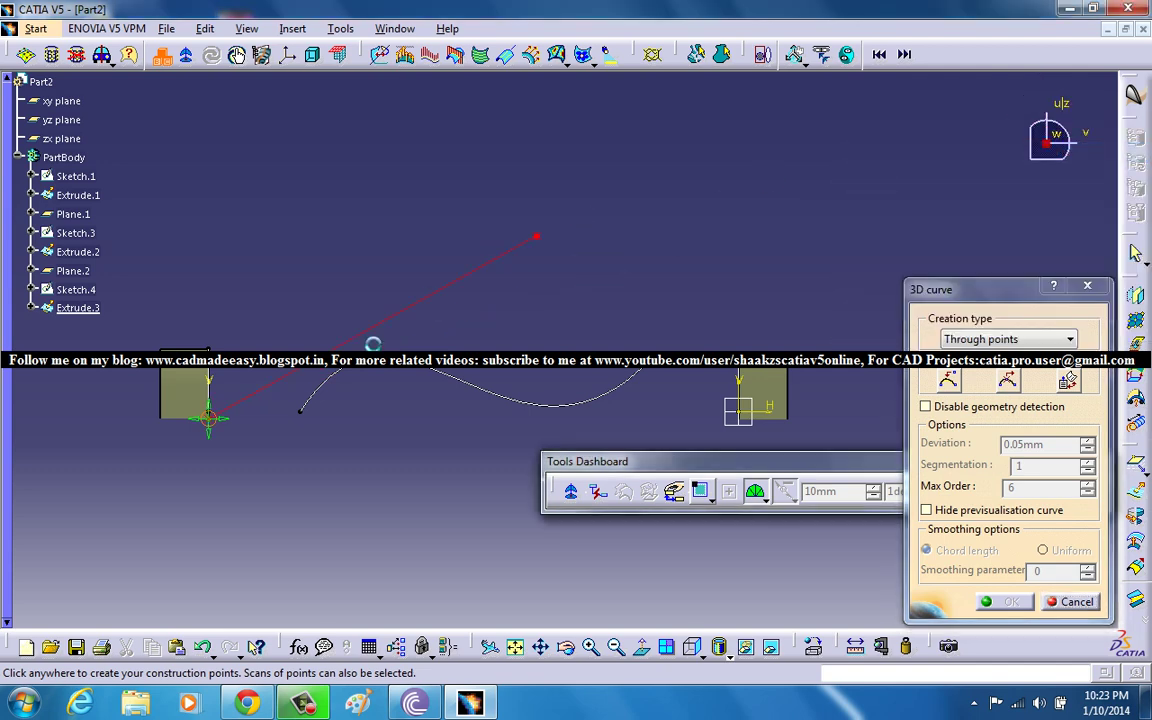
left_click(310, 379)
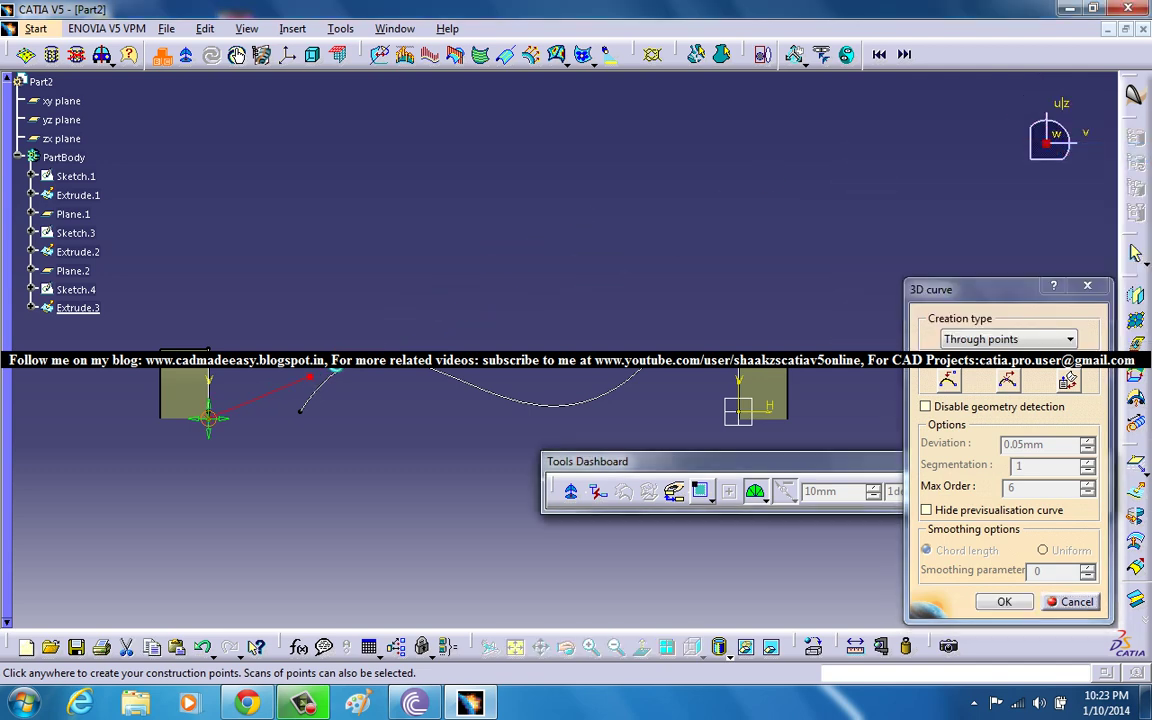
left_click(479, 409)
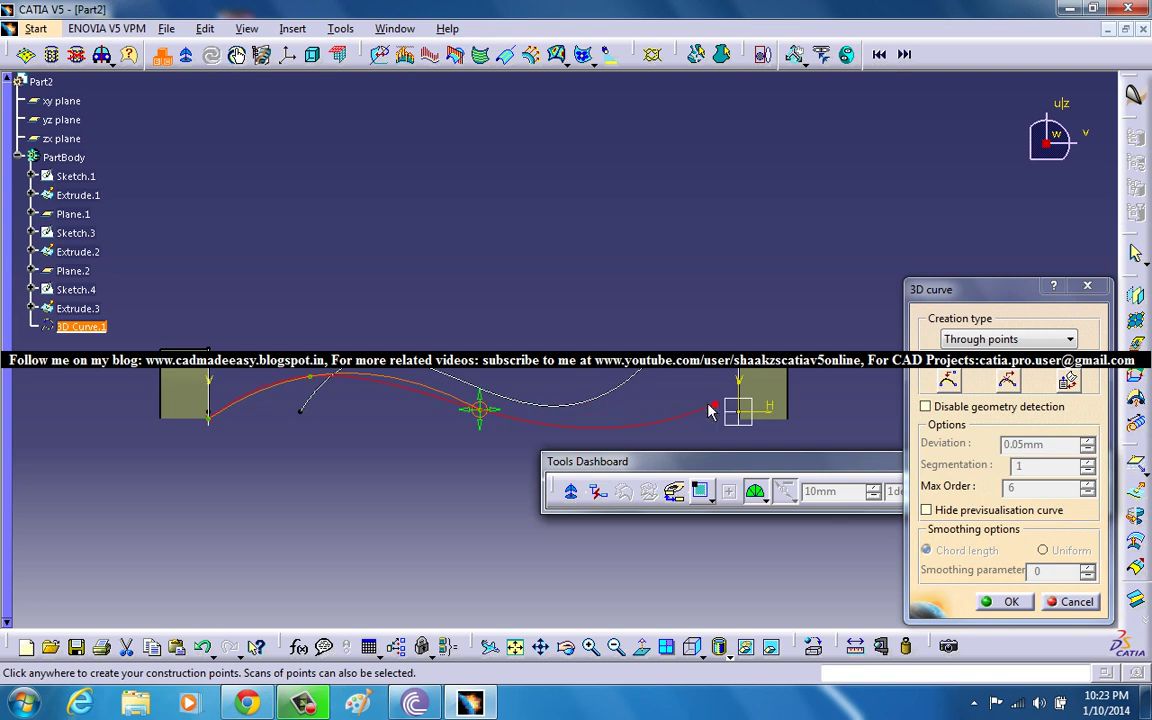
Place the last point of the 3D curve on the sketch origin at the end of the first strip.
middle_click_drag(710, 419, 645, 277)
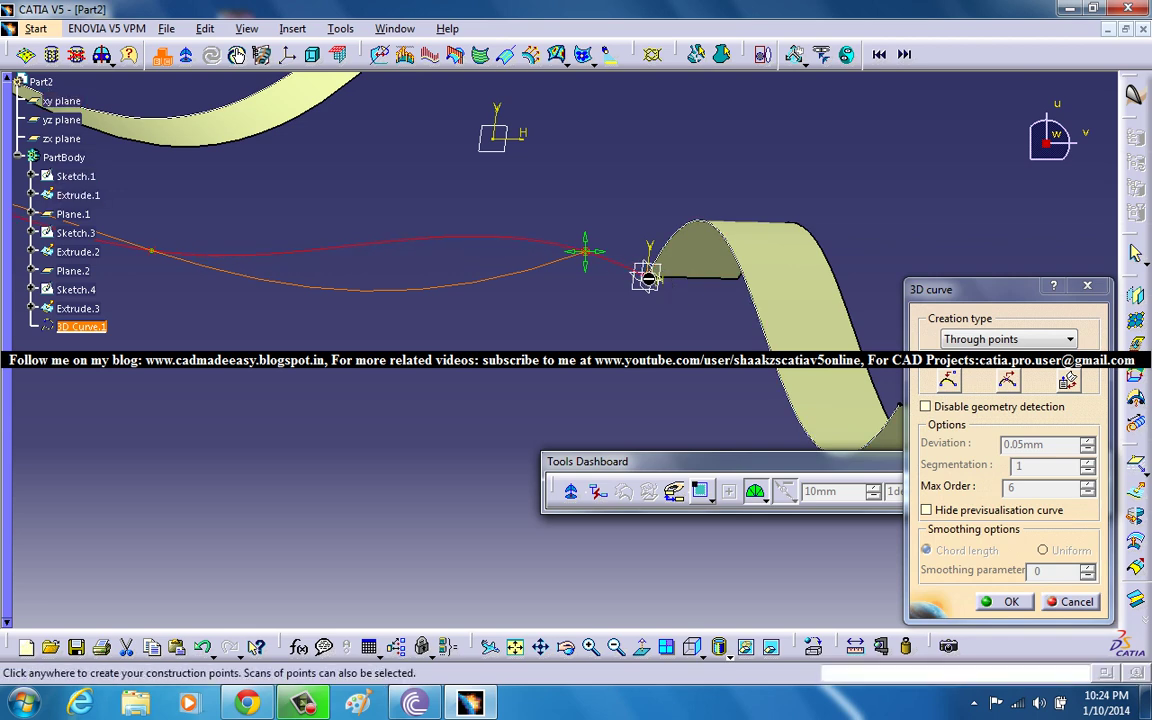
middle_click_drag(650, 267, 645, 167)
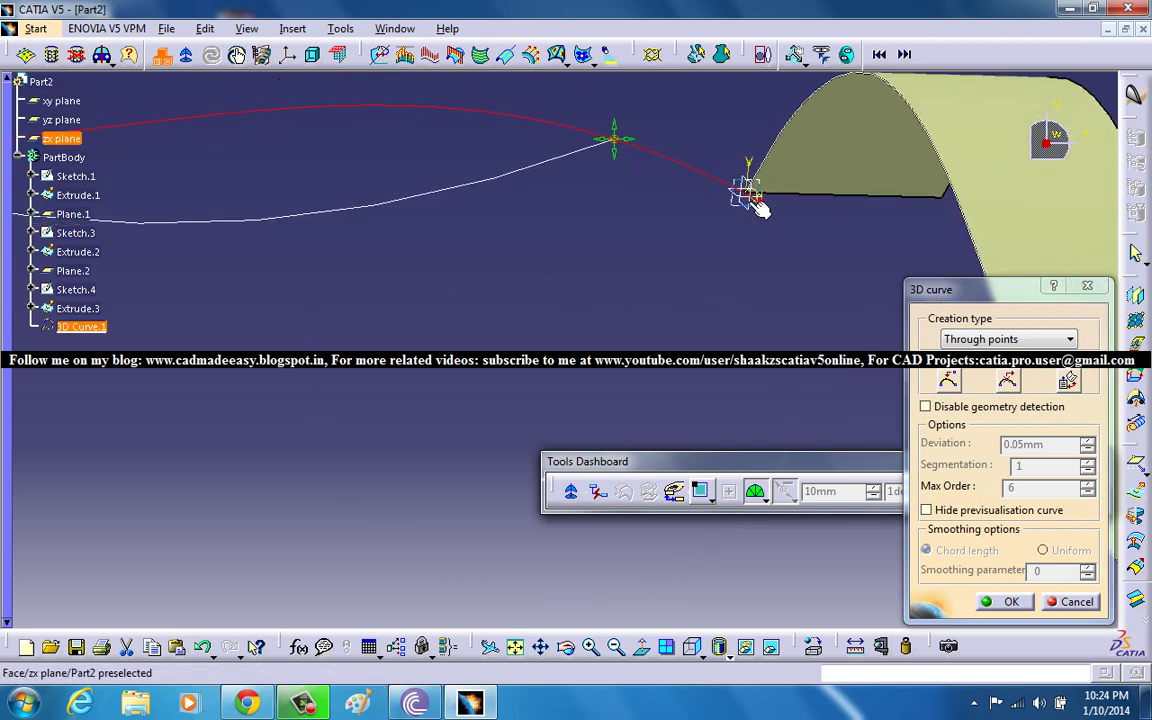
middle_click_drag(760, 200, 555, 260)
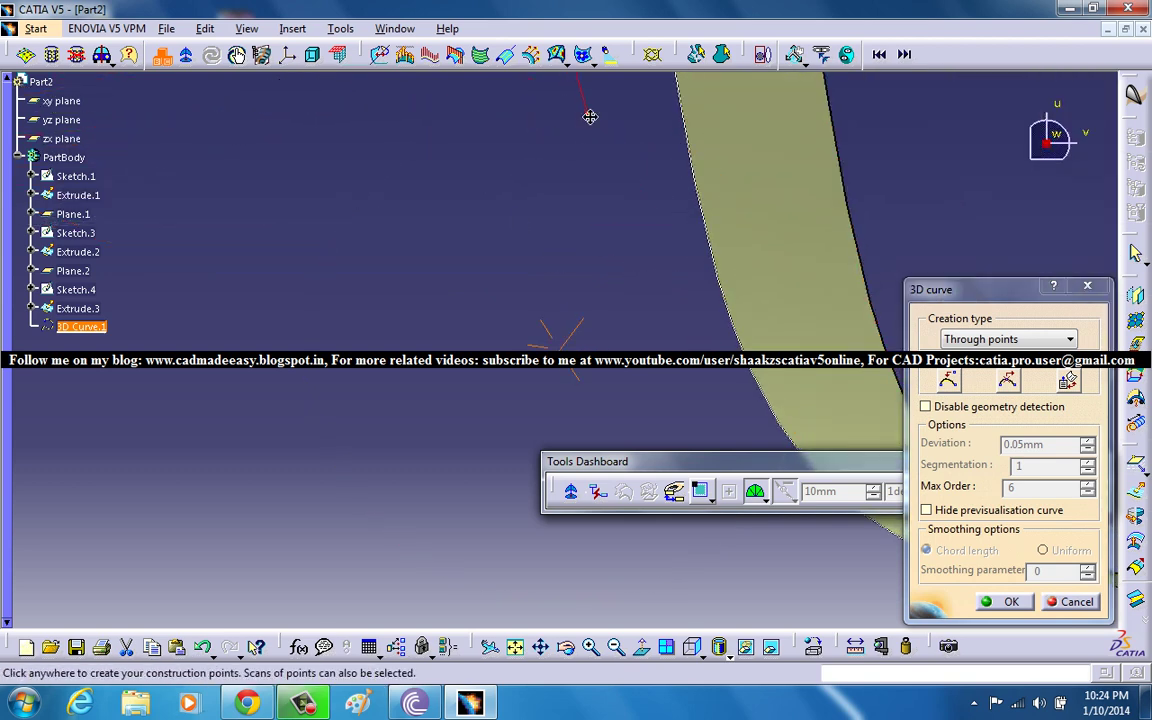
middle_click_drag(589, 116, 640, 76)
middle_click_drag(752, 231, 462, 450)
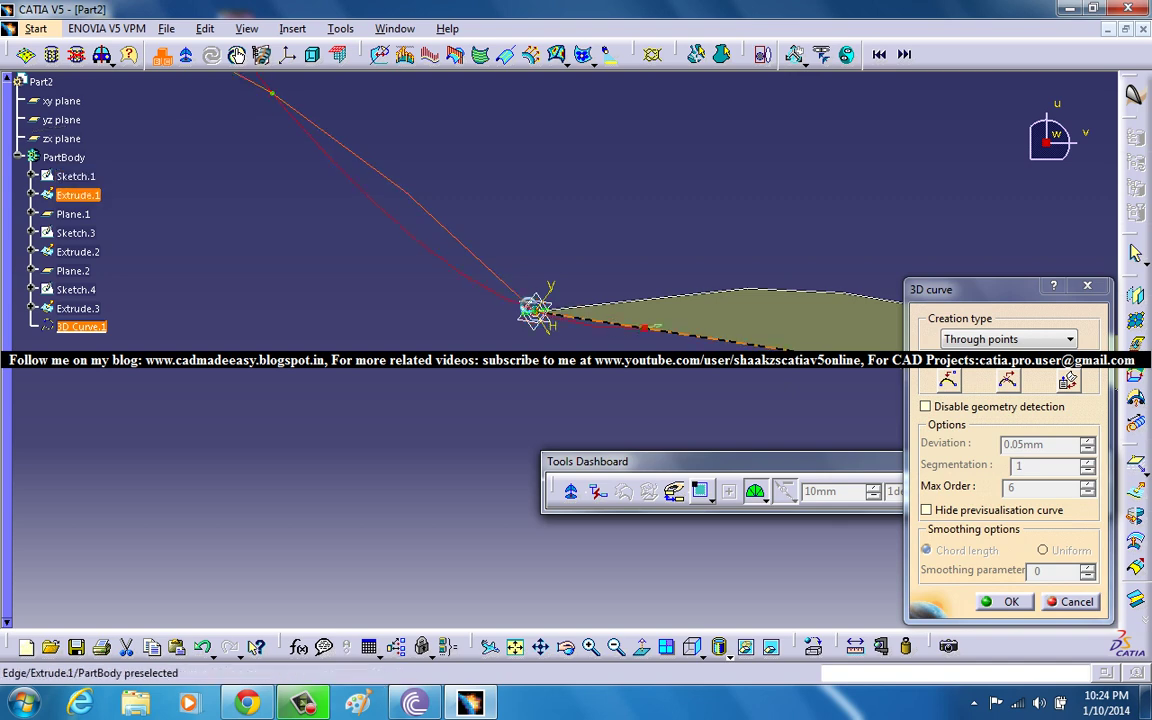
left_click(537, 314)
In the right view, lower the 3D curve's intermediate point nearest the first strip to smooth the curve.
left_click(695, 648)
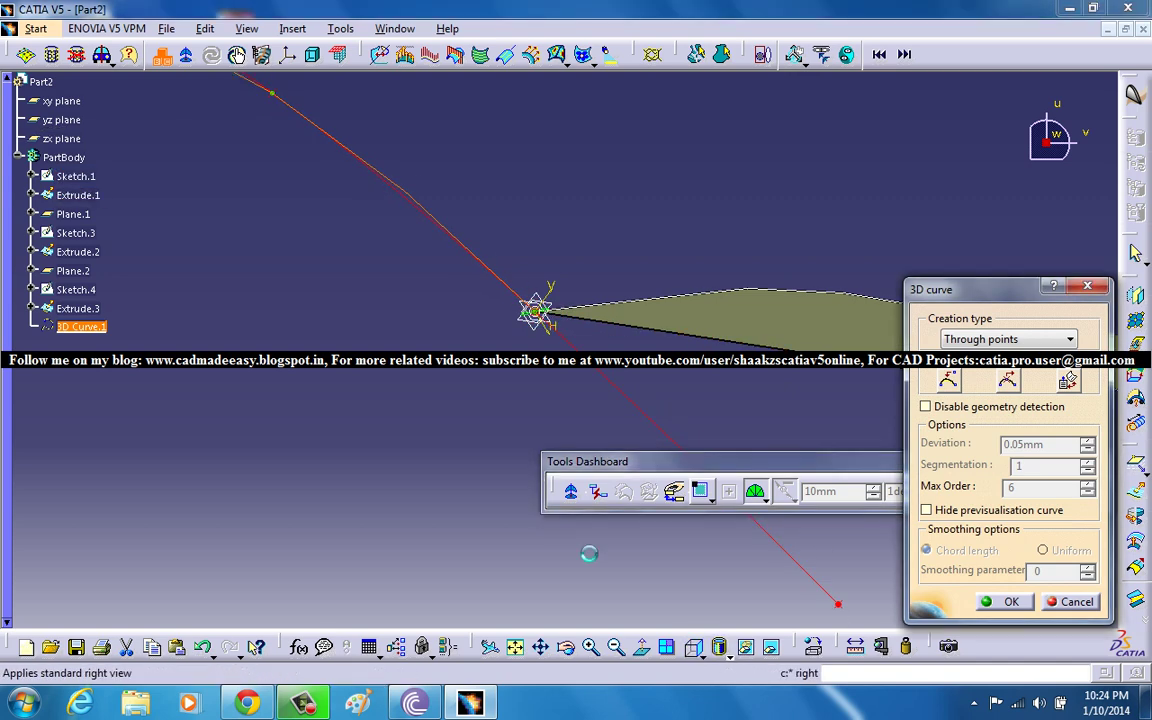
middle_click_drag(467, 373, 498, 441)
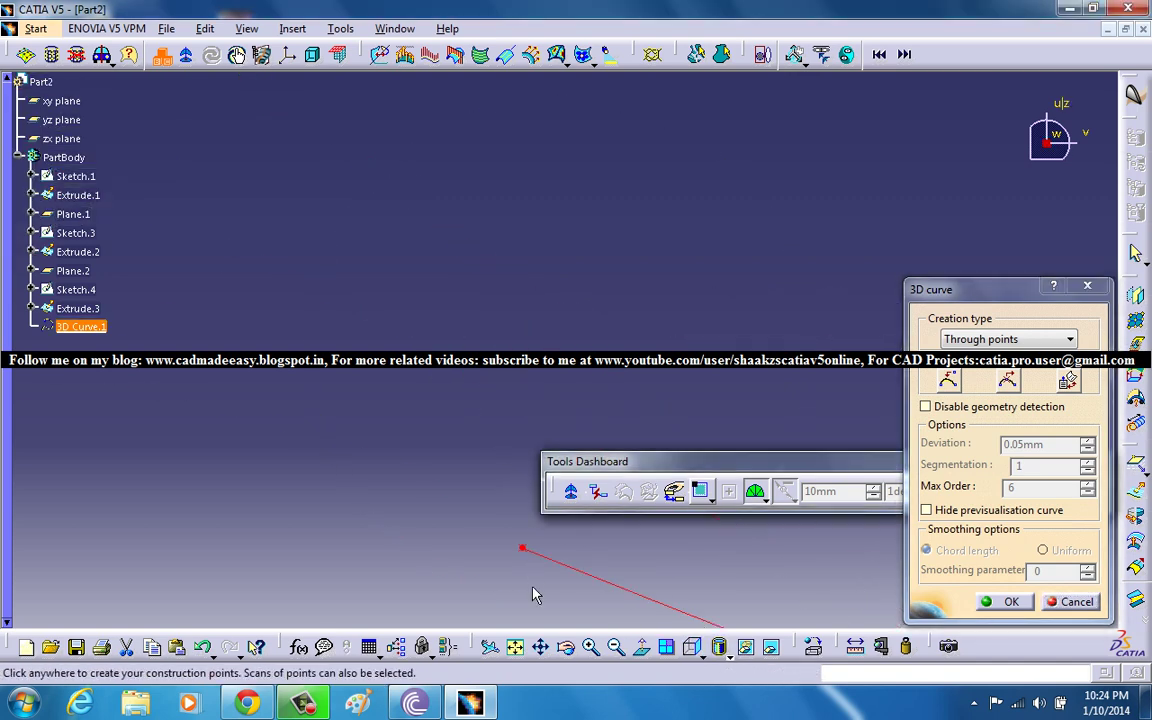
left_click(515, 648)
middle_click_drag(519, 332, 447, 249)
middle_click_drag(459, 297, 307, 317)
scroll(392, 385, "up", 1)
middle_click_drag(408, 398, 570, 170)
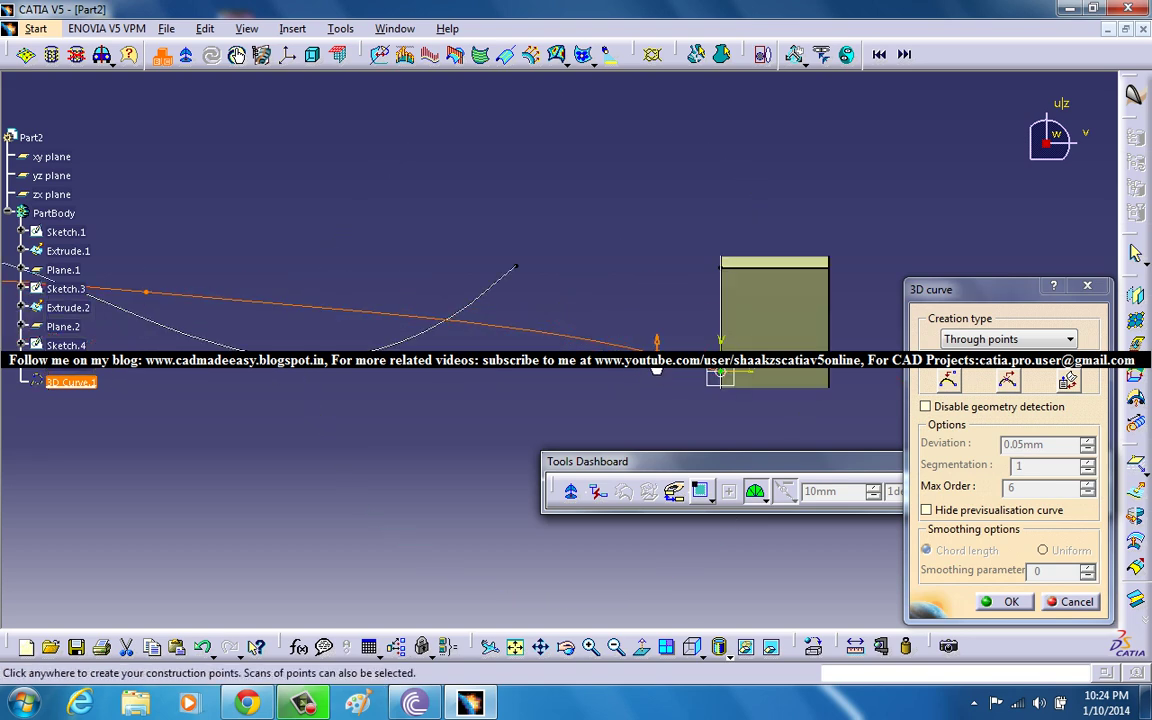
left_click(658, 372)
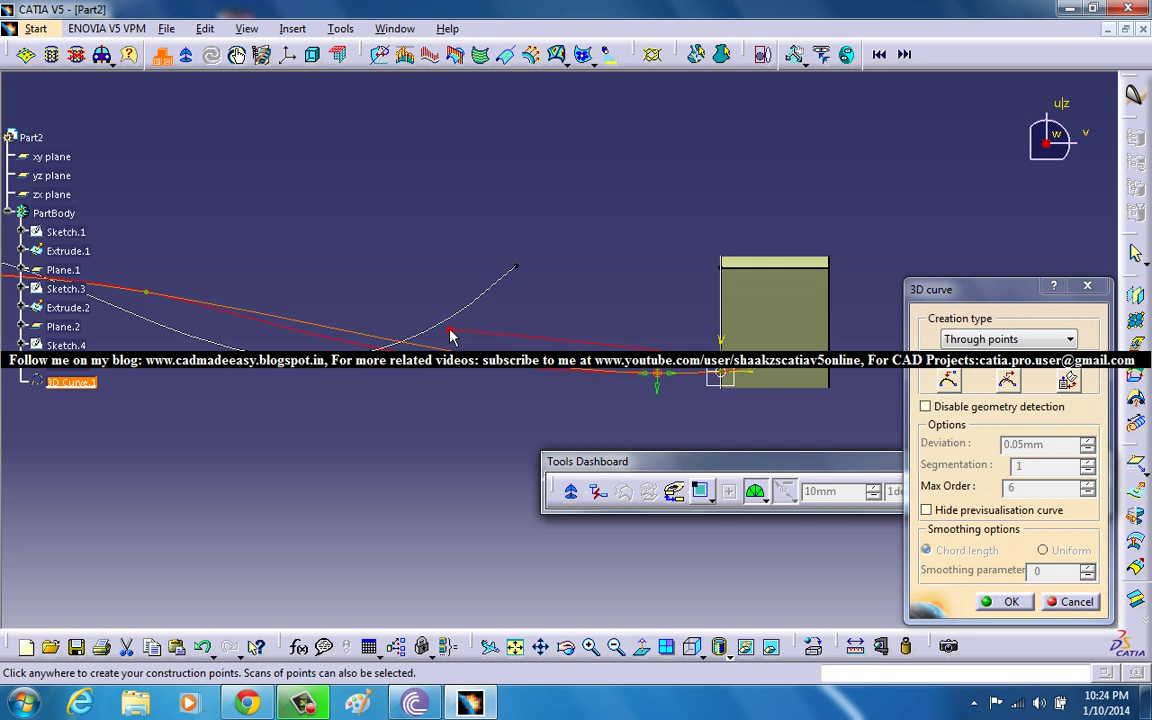
Shift the 3D curve's intermediate point sideways, checking it in the front view, and finish the curve.
middle_click_drag(450, 330, 597, 593)
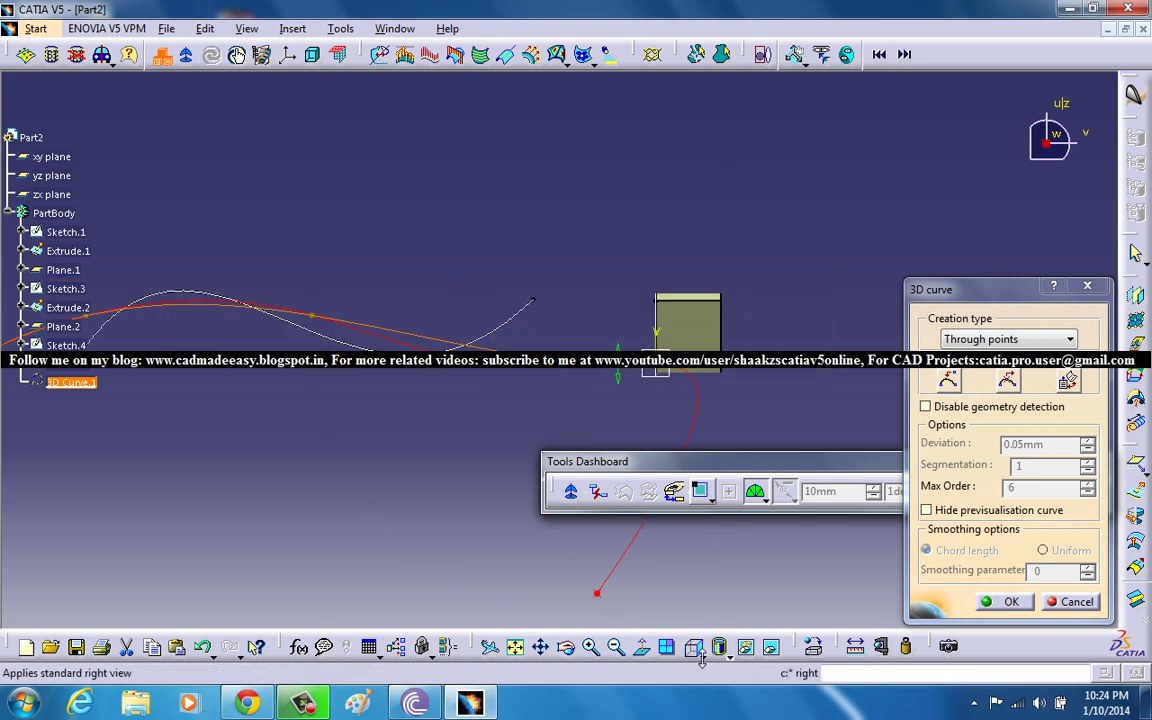
left_click(702, 657)
left_click(720, 515)
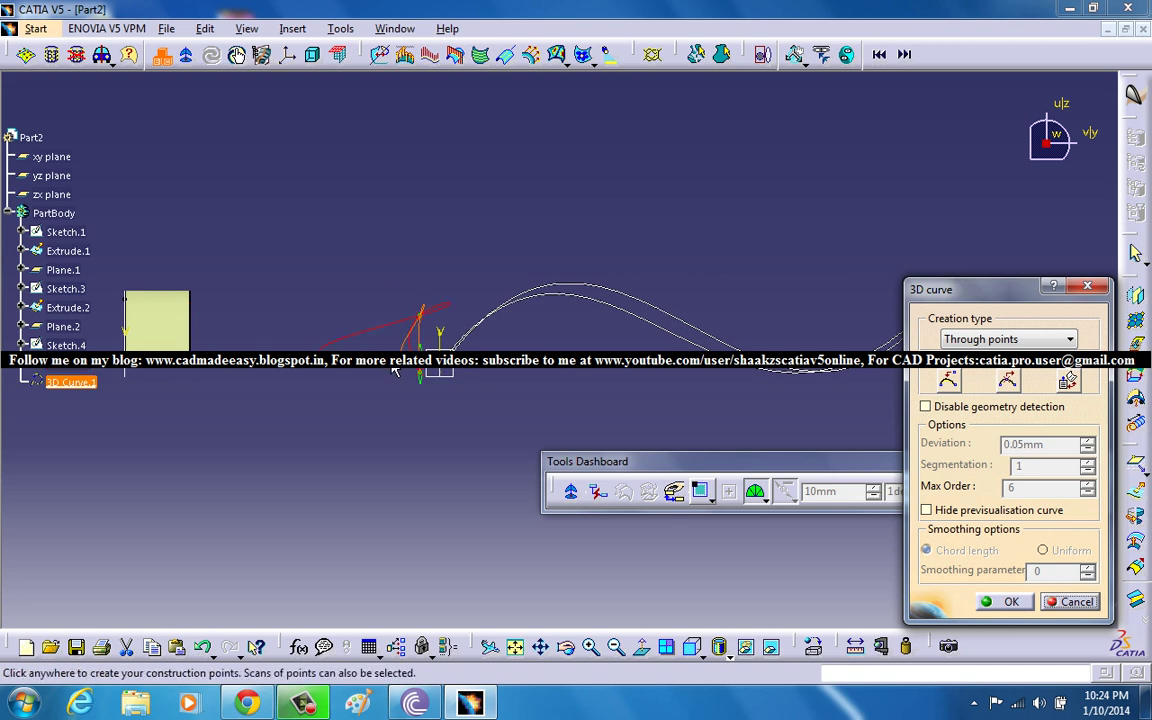
middle_click_drag(395, 370, 500, 410)
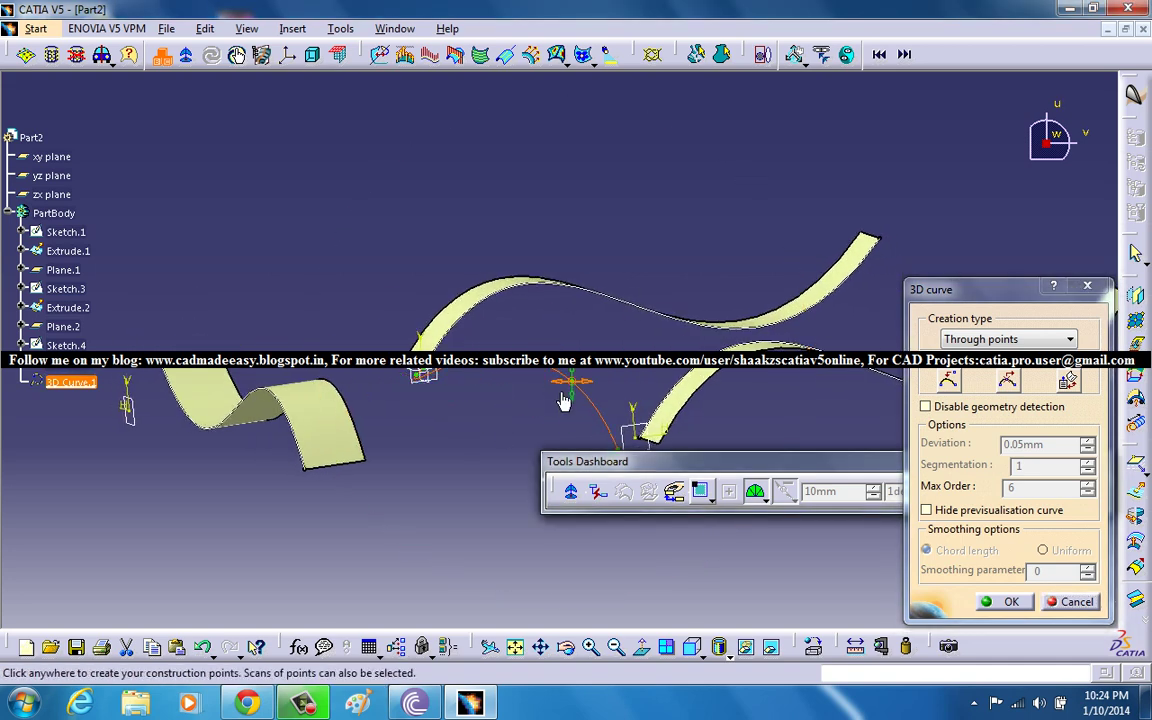
left_click_drag(557, 386, 537, 386)
left_click(697, 640)
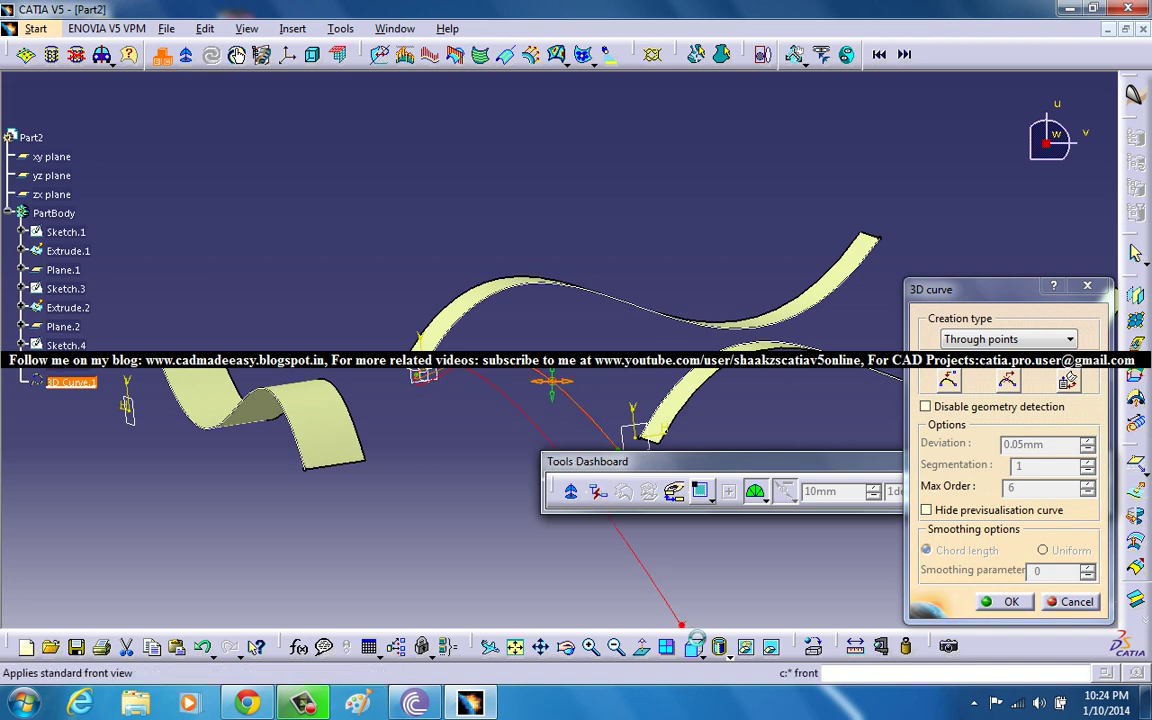
left_click(672, 640)
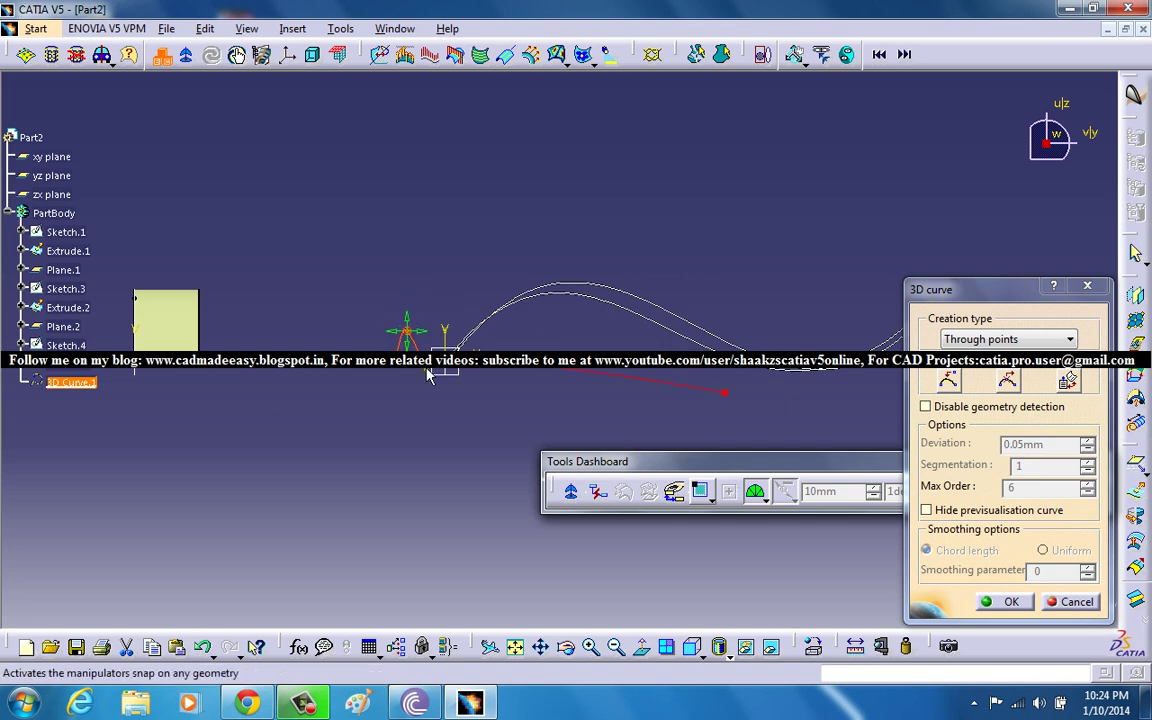
left_click(1012, 601)
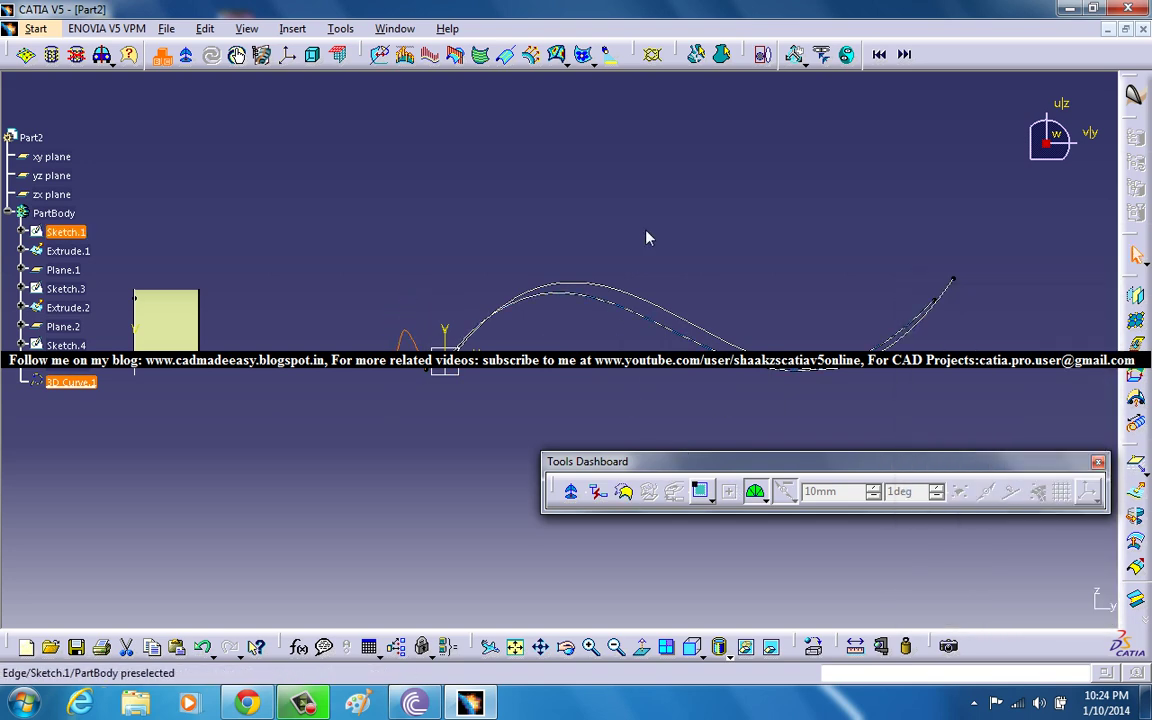
Edit the 3D curve and constrain its loose end point to the end of the second strip's sketch.
middle_click_drag(645, 237, 489, 224)
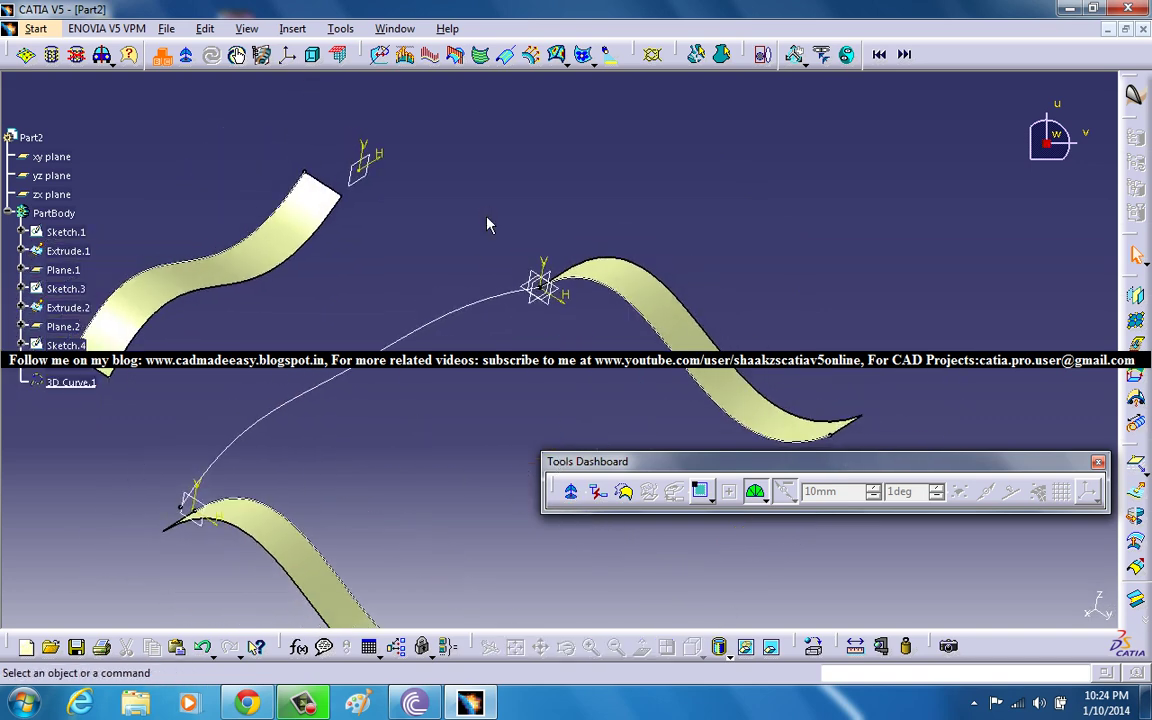
middle_click_drag(248, 462, 500, 486)
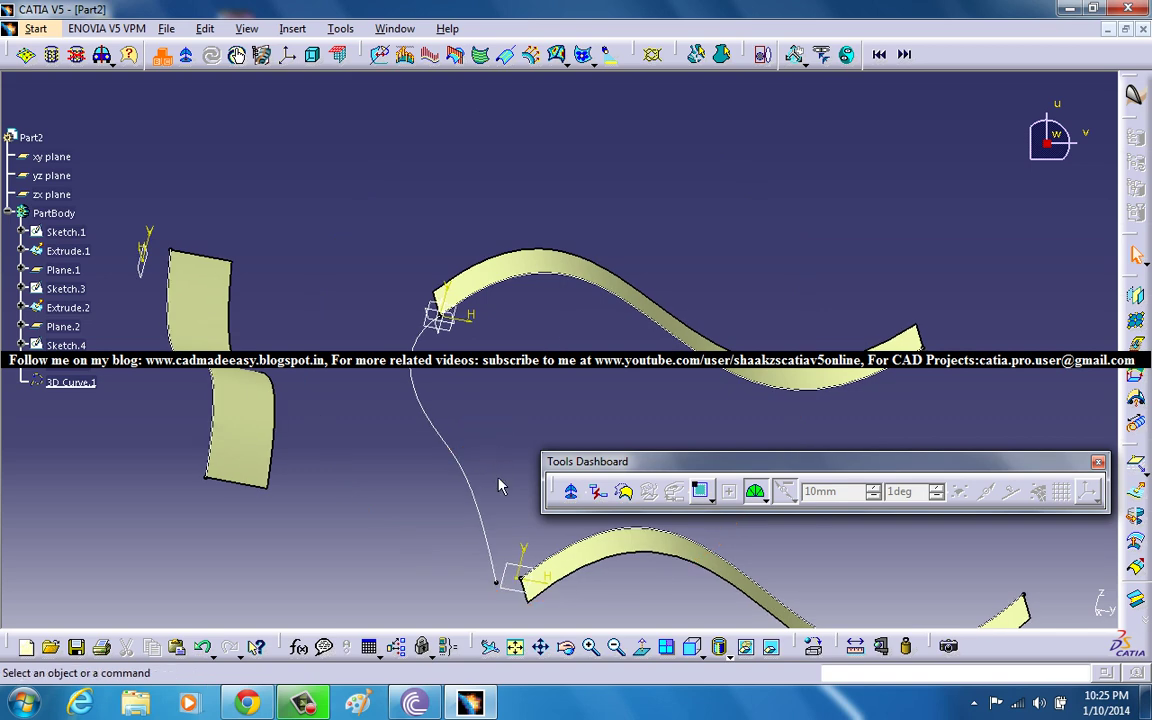
double_click(505, 583)
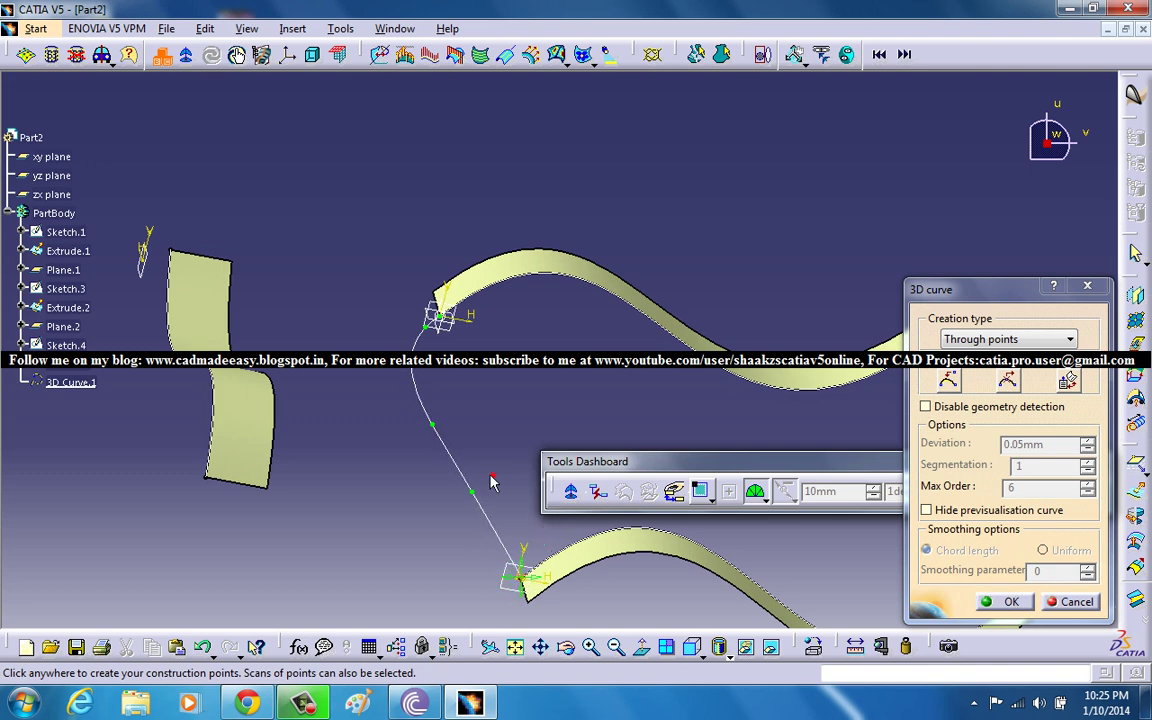
middle_click_drag(514, 510, 296, 442)
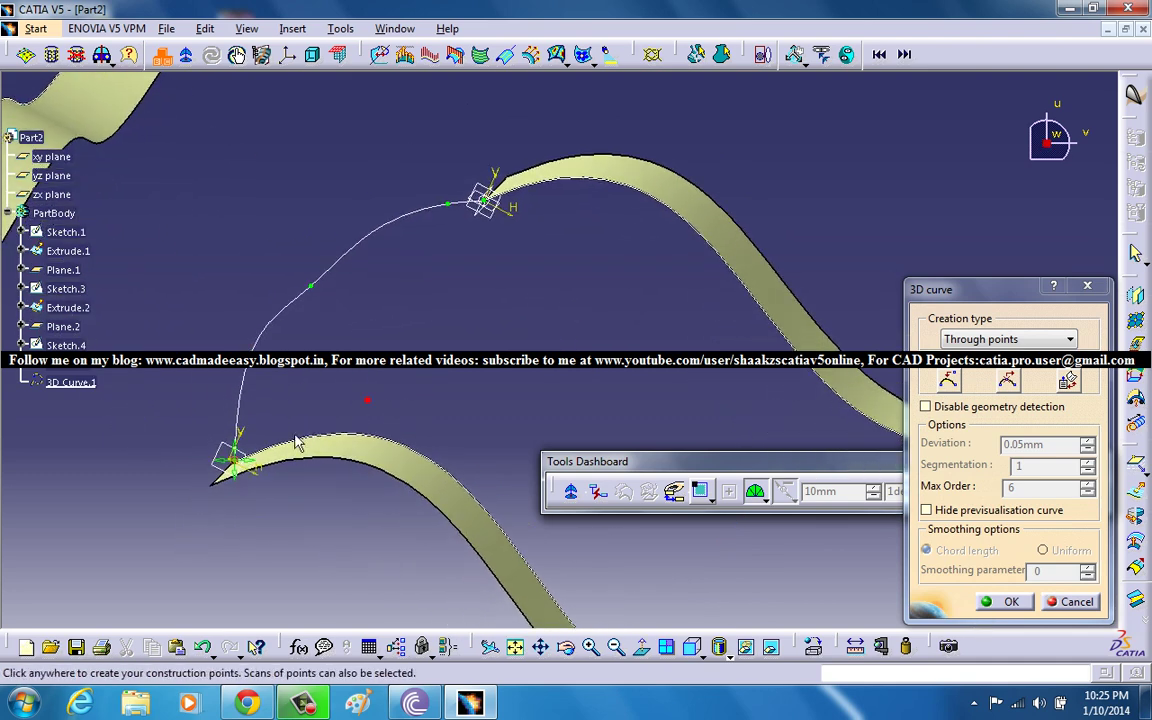
right_click(237, 467)
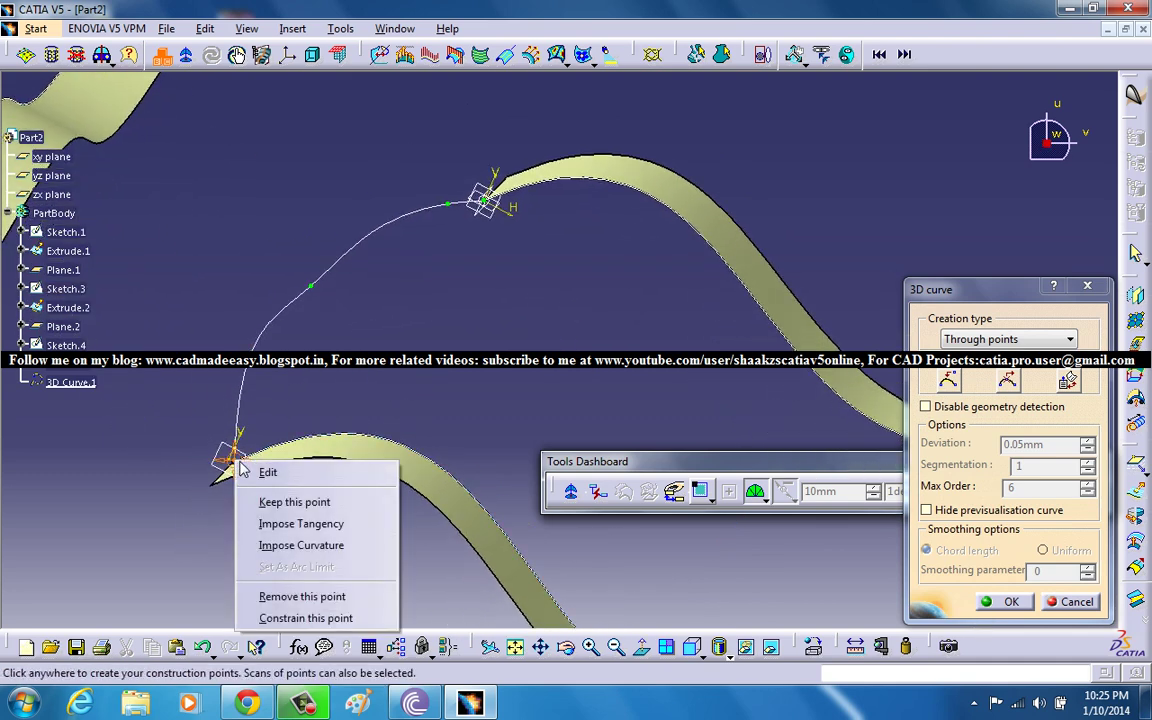
left_click(305, 618)
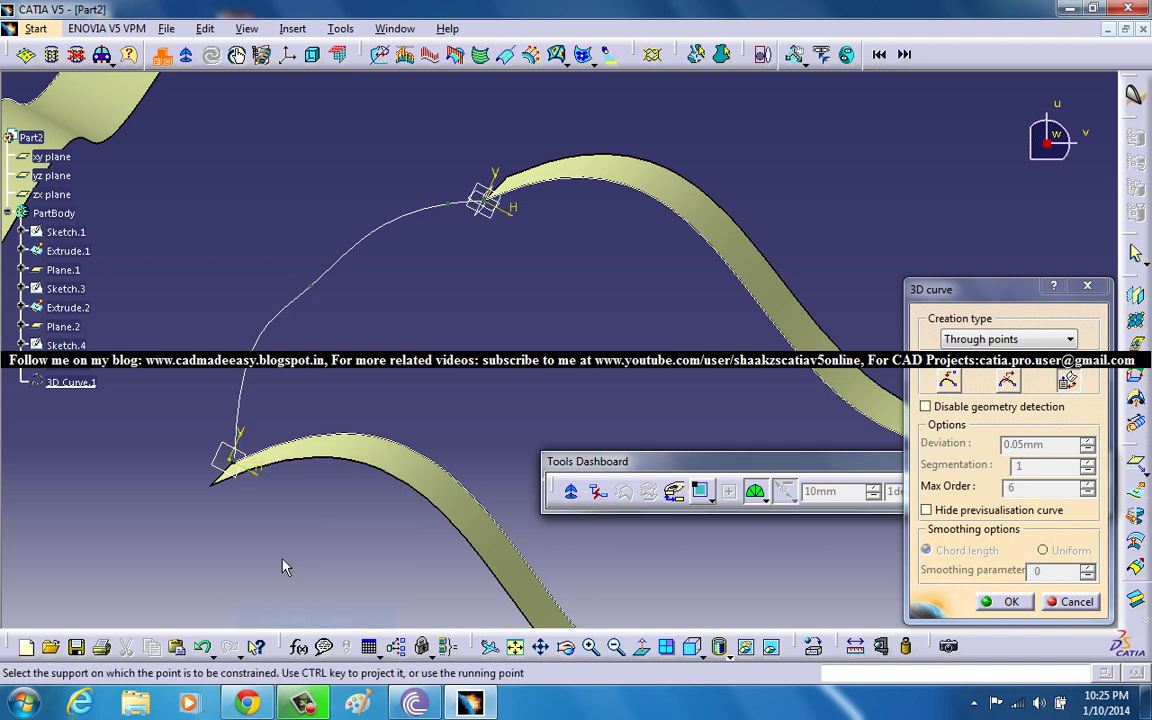
left_click(232, 463)
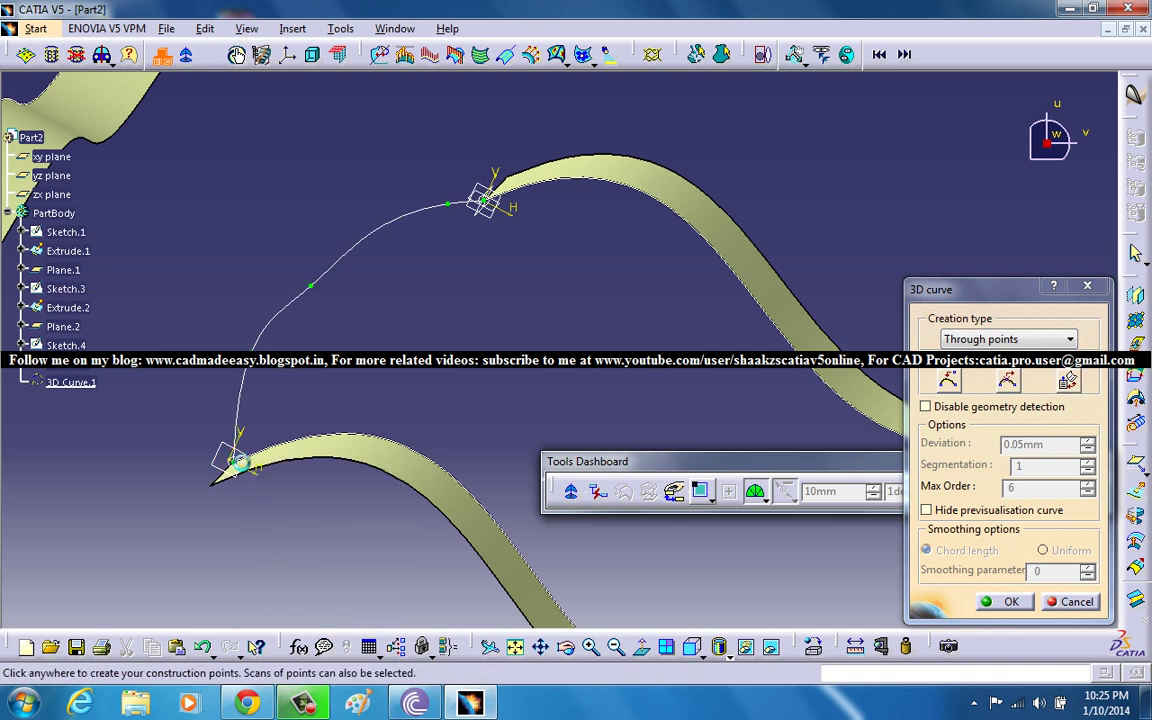
middle_click_drag(275, 463, 355, 437)
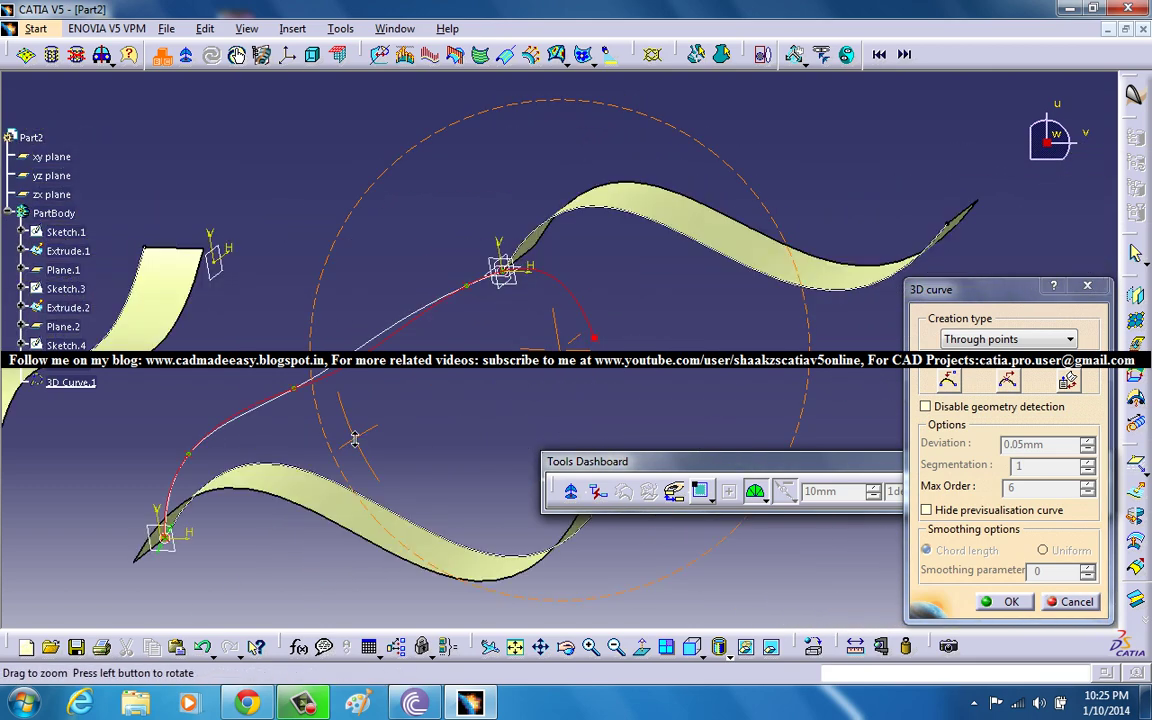
left_click(988, 600)
Switch to the Generative Shape Design workbench.
middle_click_drag(540, 330, 577, 320)
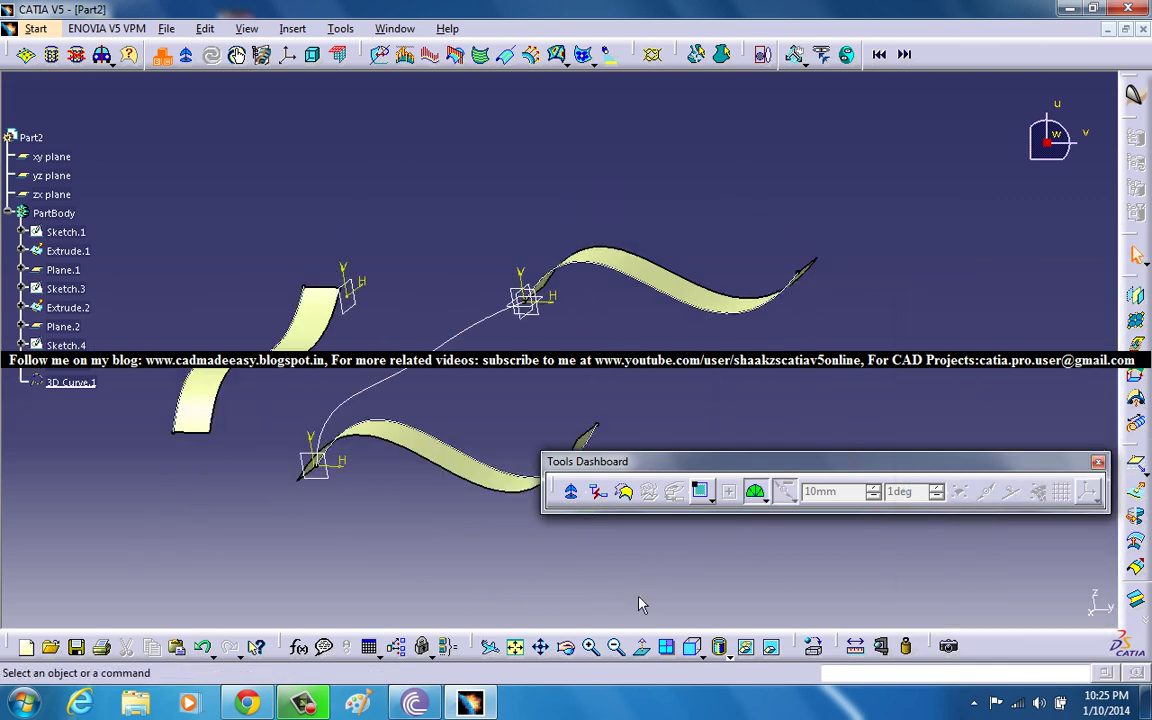
left_click(36, 28)
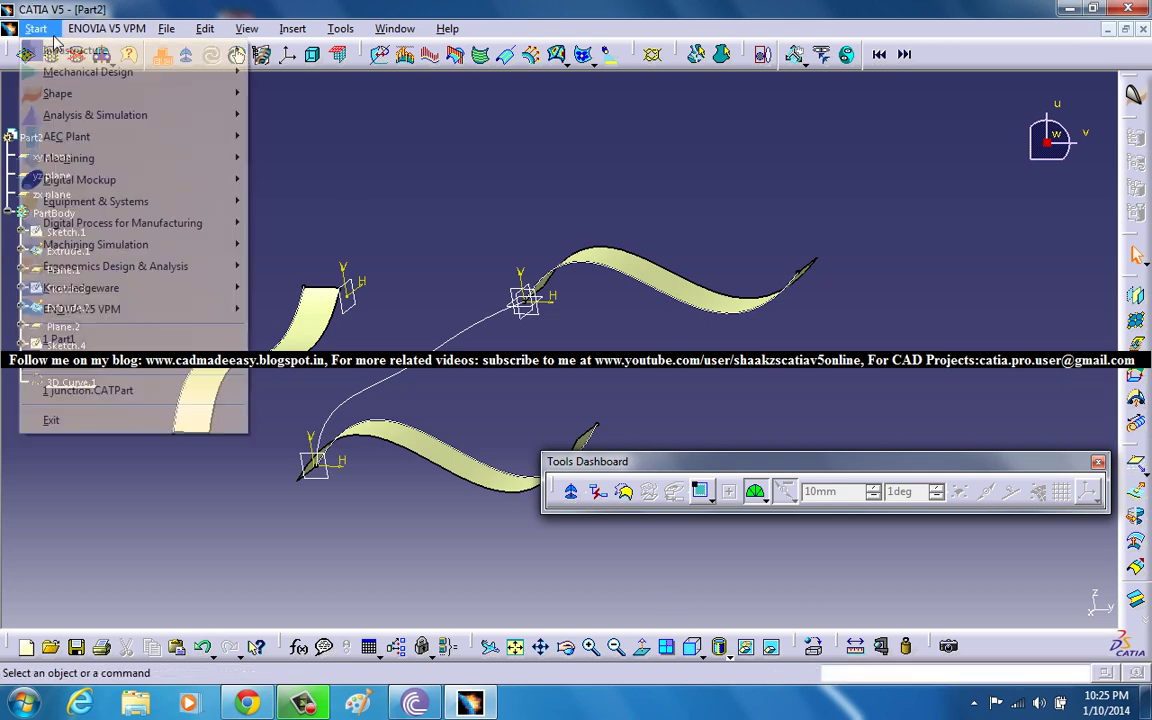
mouse_move(98, 94)
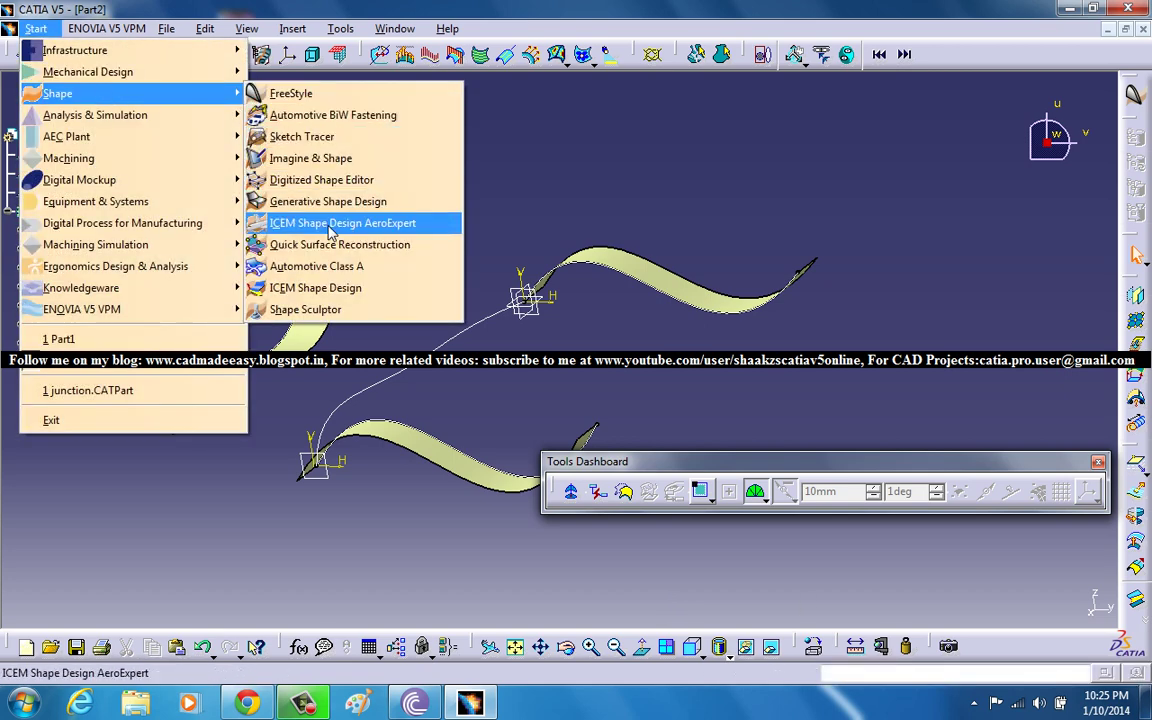
left_click(361, 202)
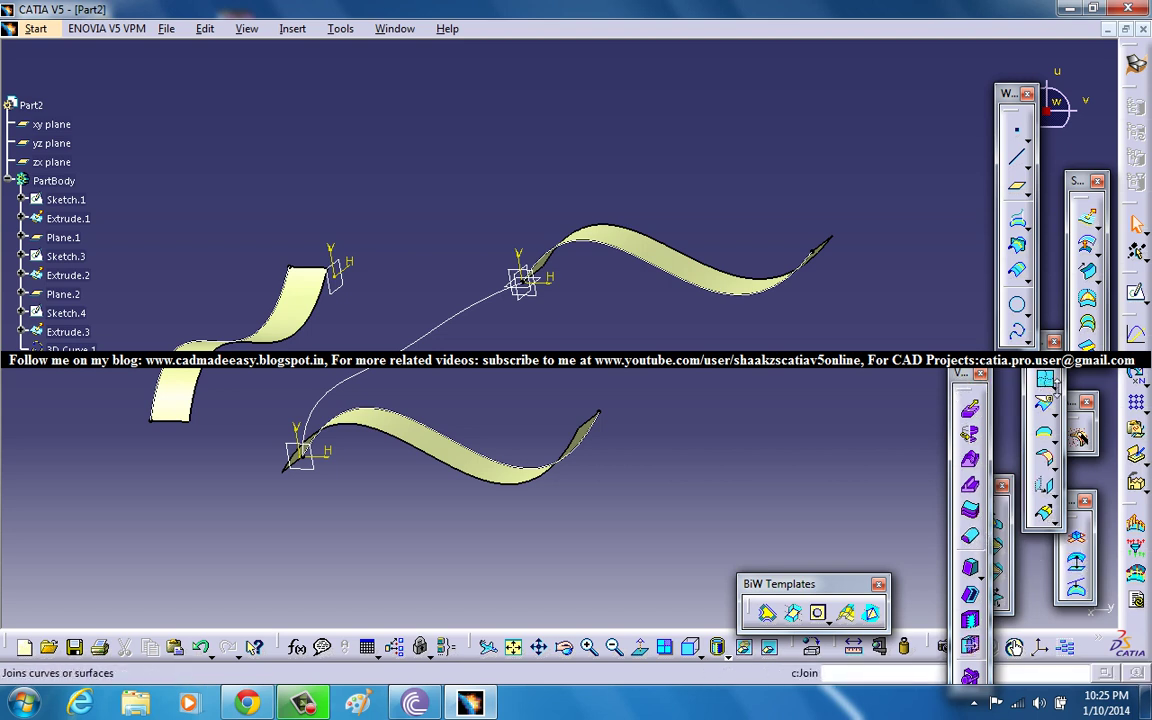
Start a Junction surface through Sketch.3, Sketch.1 and the long edge of the third extruded strip, and preview it.
left_click(769, 614)
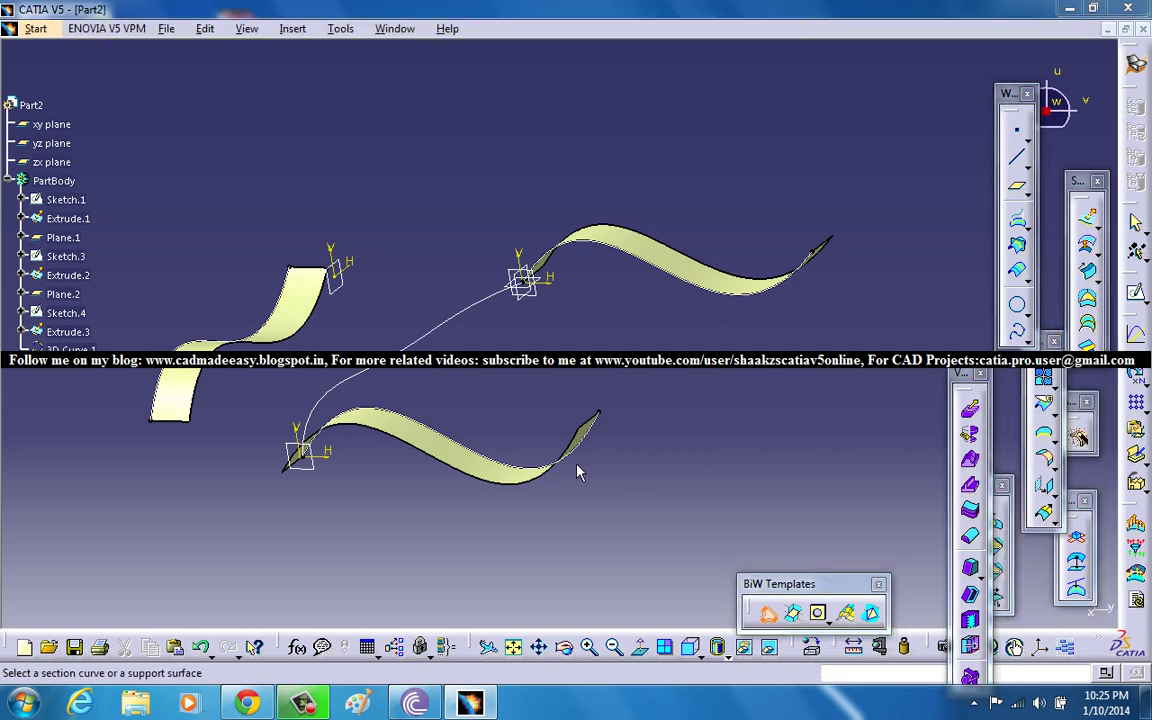
left_click(508, 336)
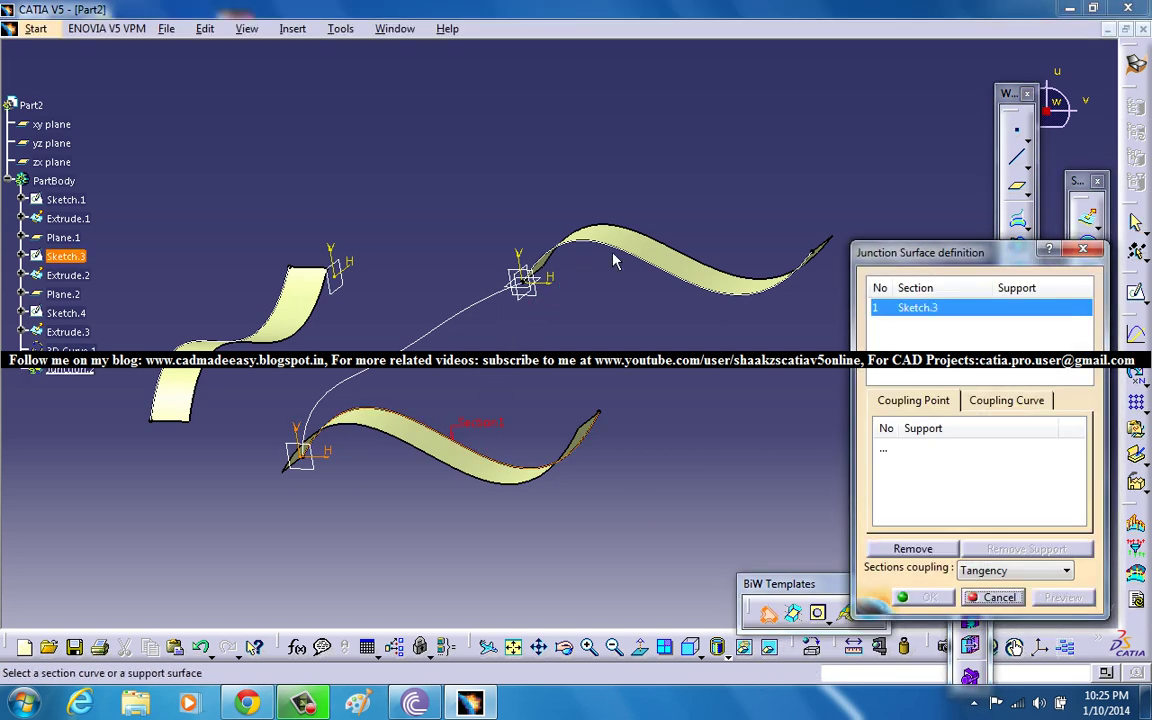
left_click(307, 350)
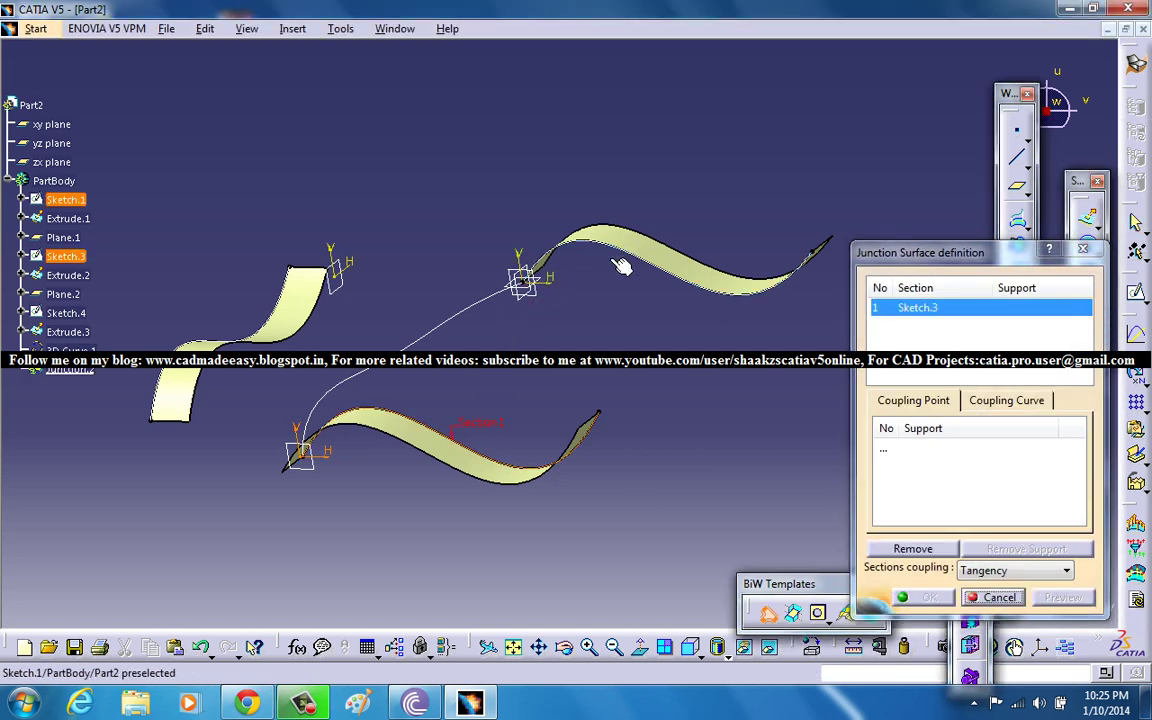
left_click(302, 340)
middle_click_drag(432, 316, 530, 358)
left_click(1060, 597)
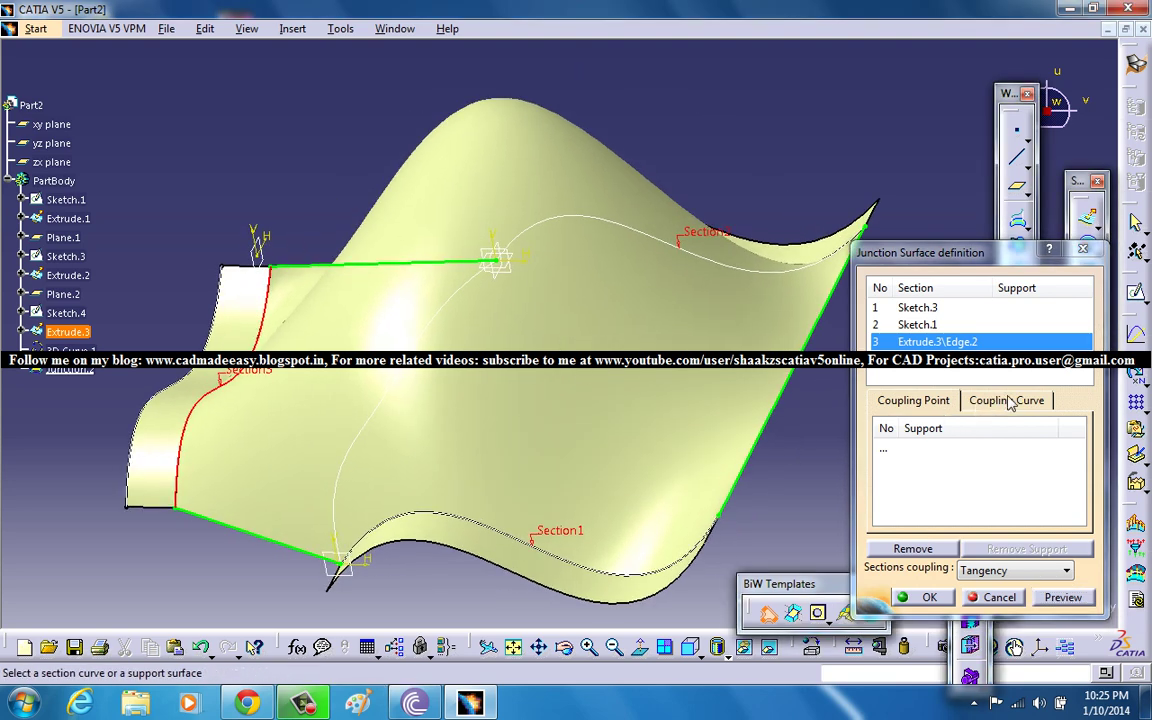
Add 3D Curve.1 as the coupling curve of the Junction surface and create the surface.
left_click(1008, 400)
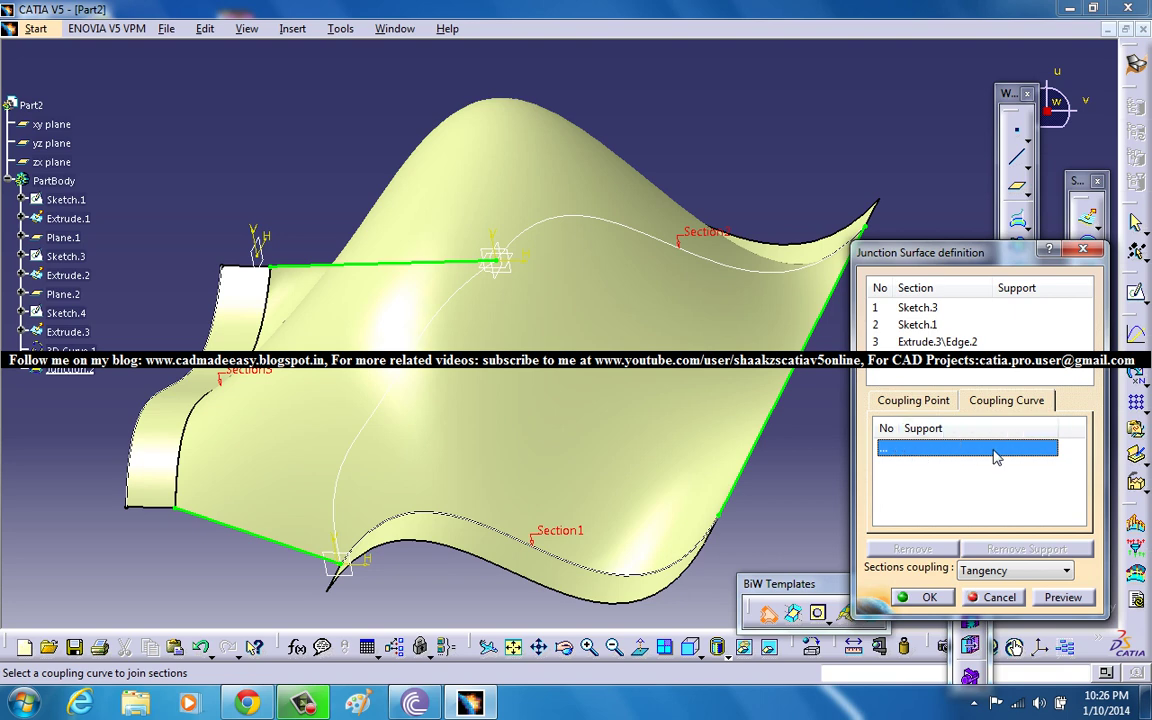
left_click(400, 385)
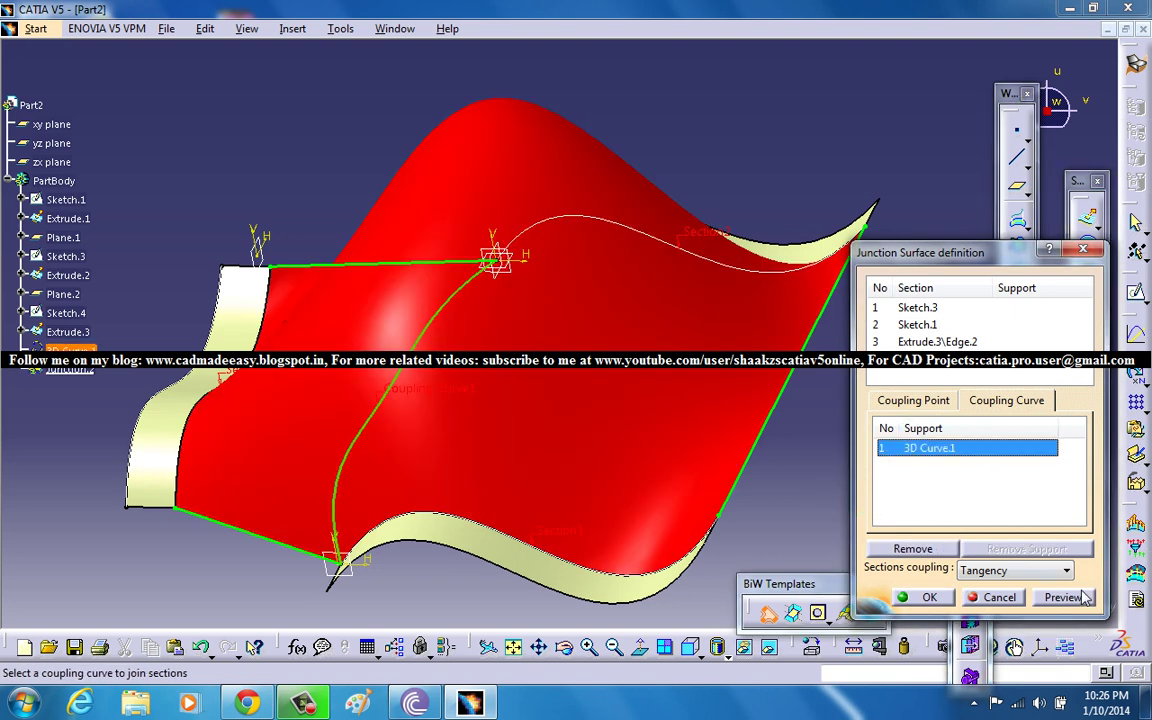
left_click(1063, 597)
left_click(915, 604)
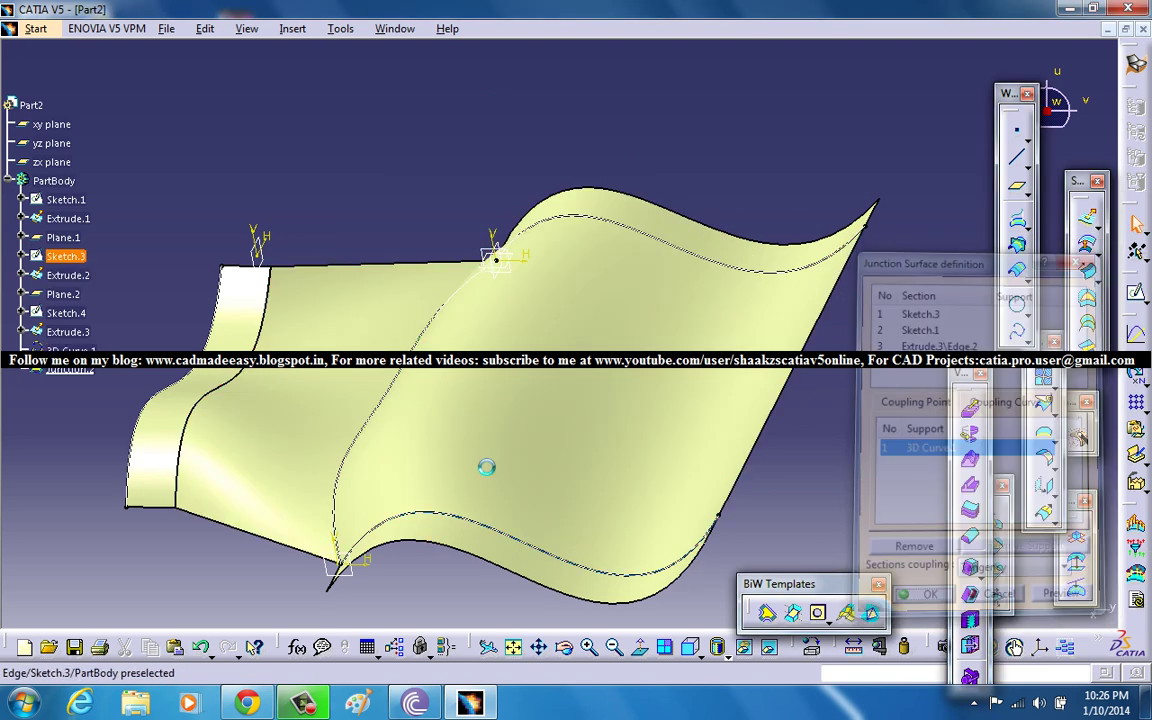
middle_click_drag(486, 468, 525, 378)
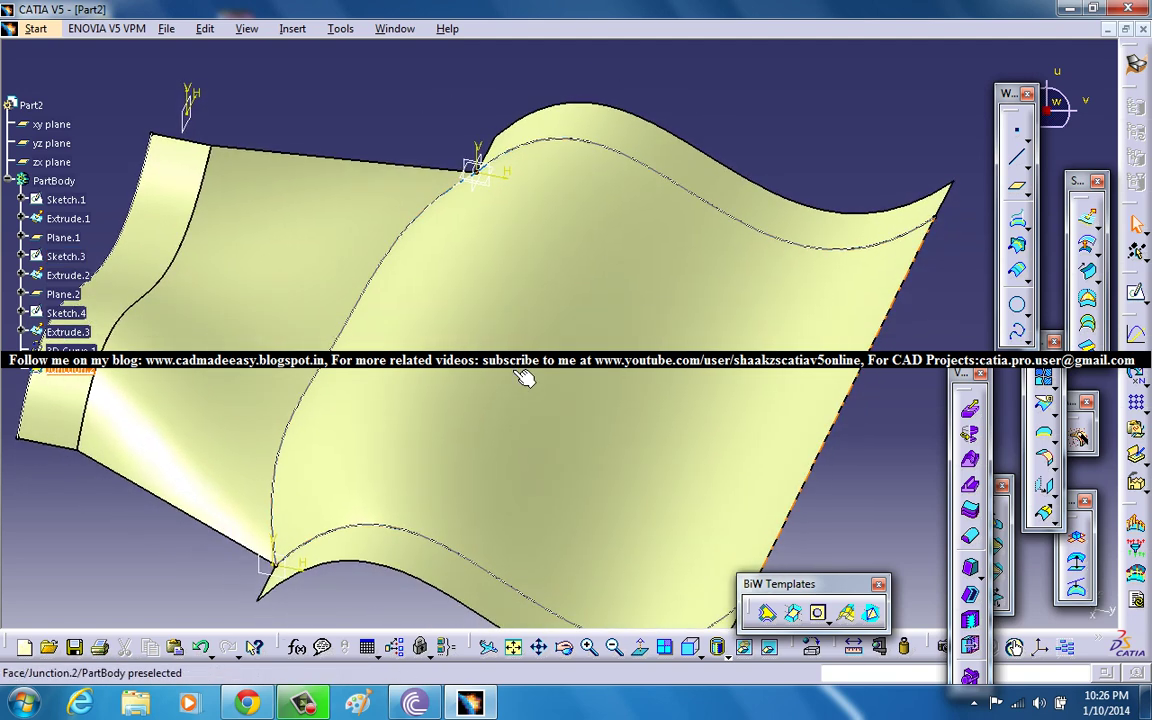